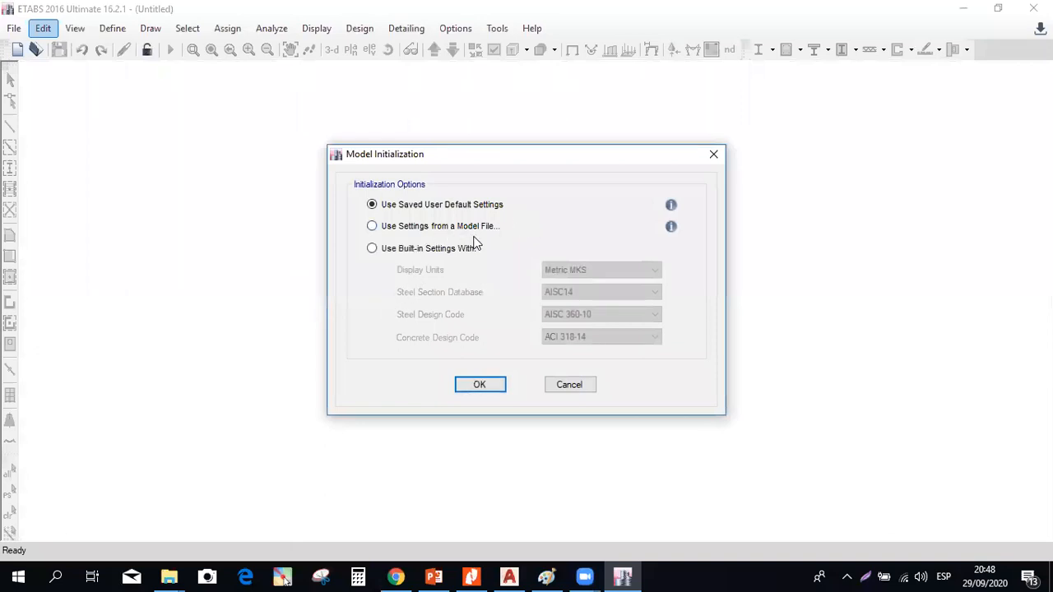
Create a grid-only model with built-in Metric MKS settings and the default 8 m grid and four stories, and close the Model Explorer.
left_click(452, 249)
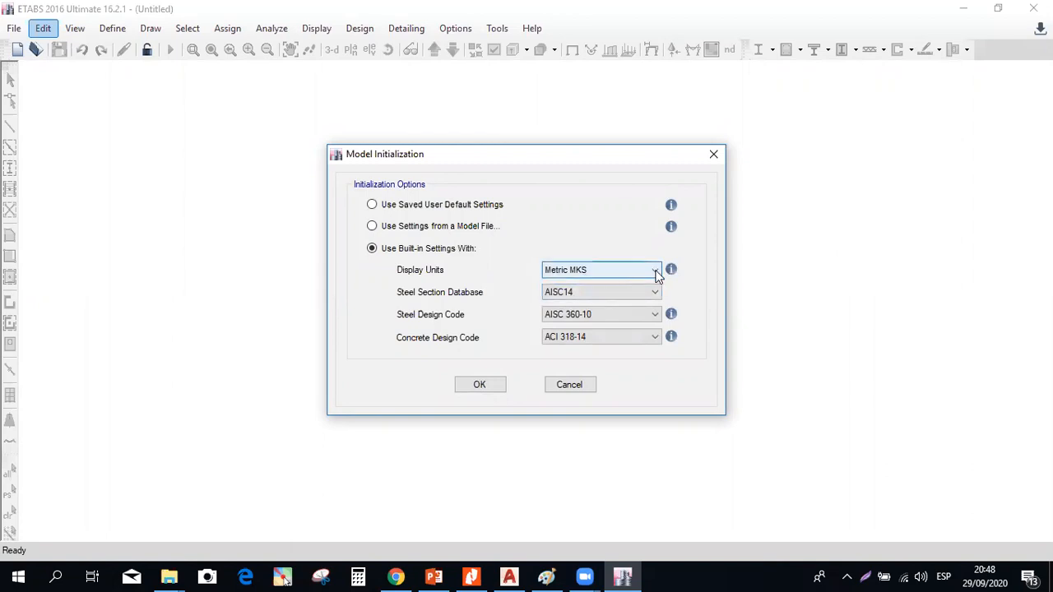
mouse_move(677, 271)
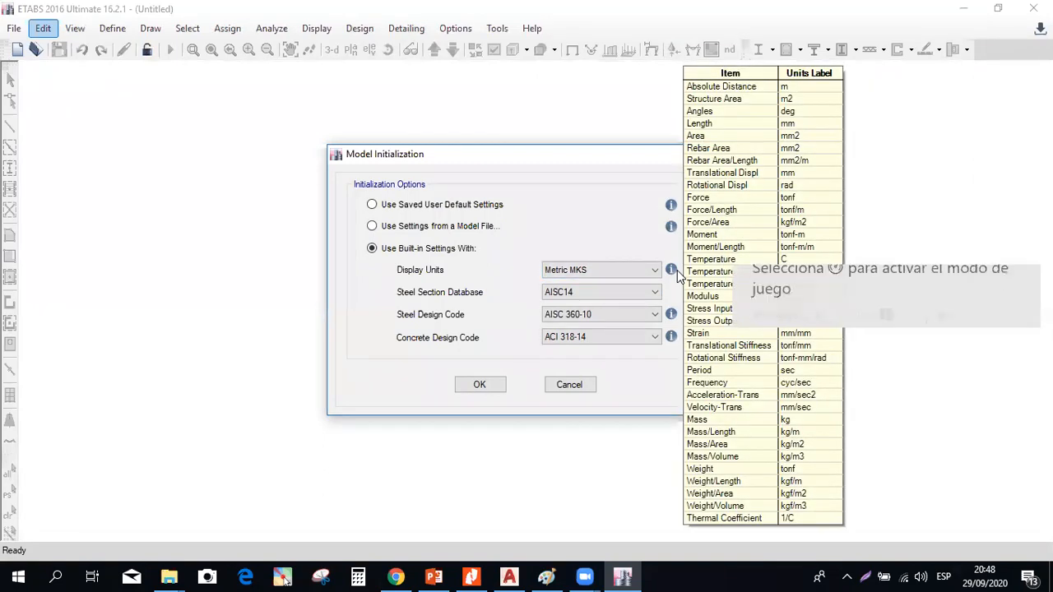
left_click(494, 387)
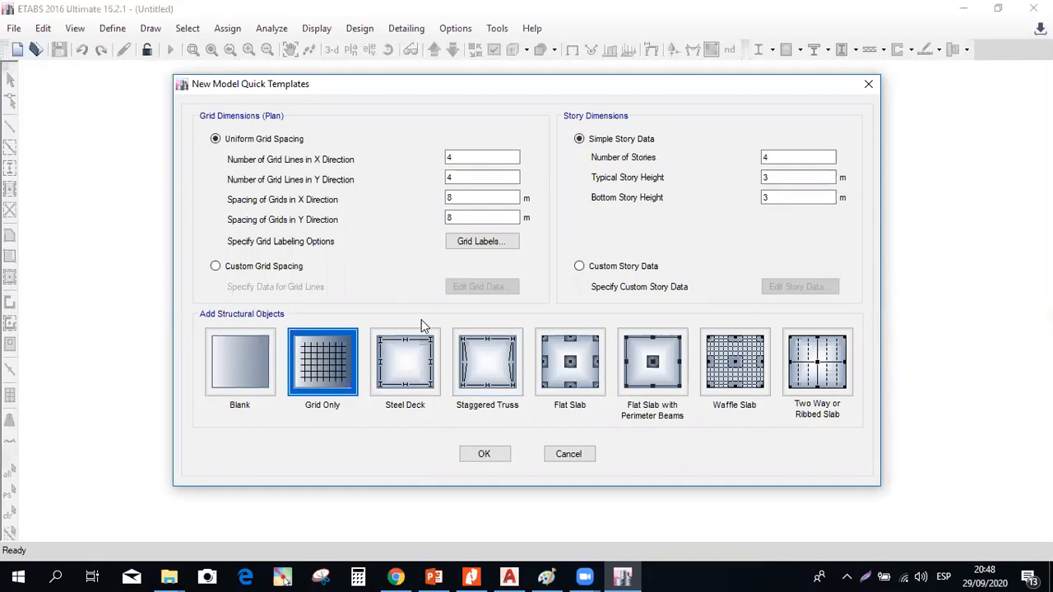
left_click(470, 455)
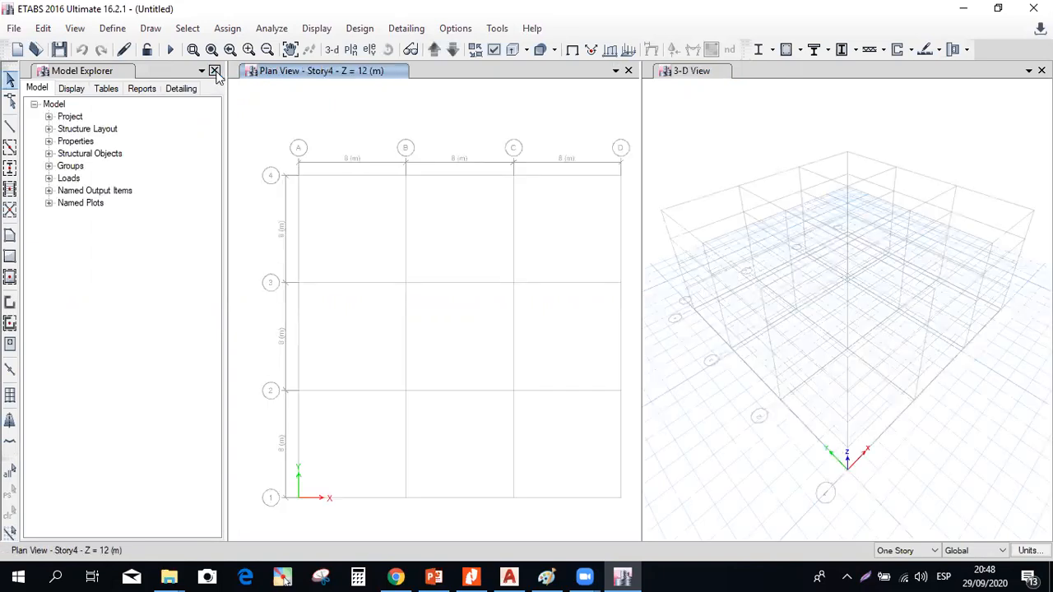
left_click(215, 72)
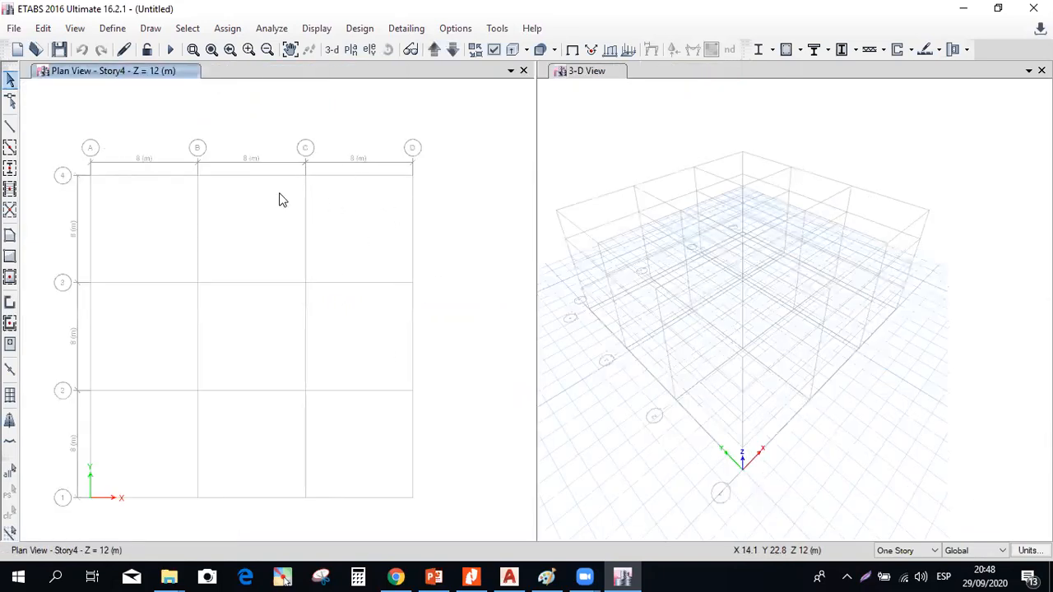
Open the property data of the 4000Psi concrete material for editing.
left_click(114, 30)
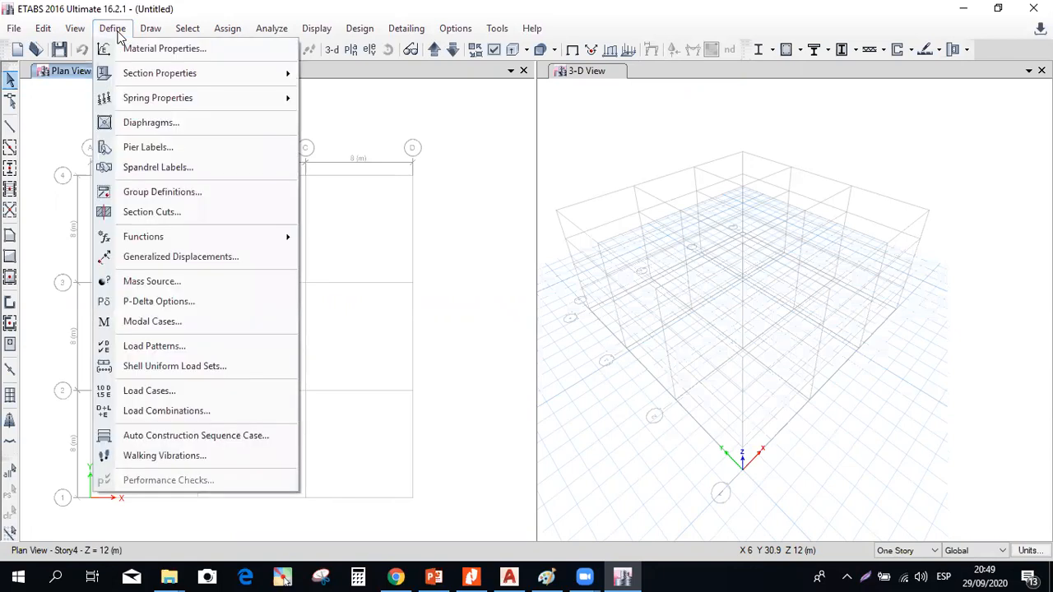
left_click(177, 51)
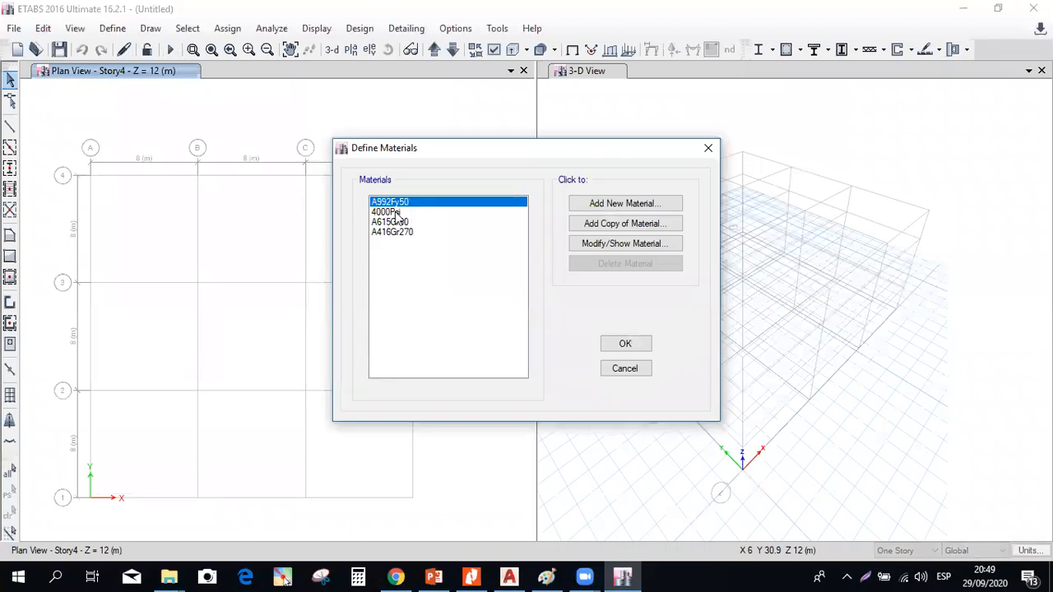
left_click_drag(376, 202, 383, 251)
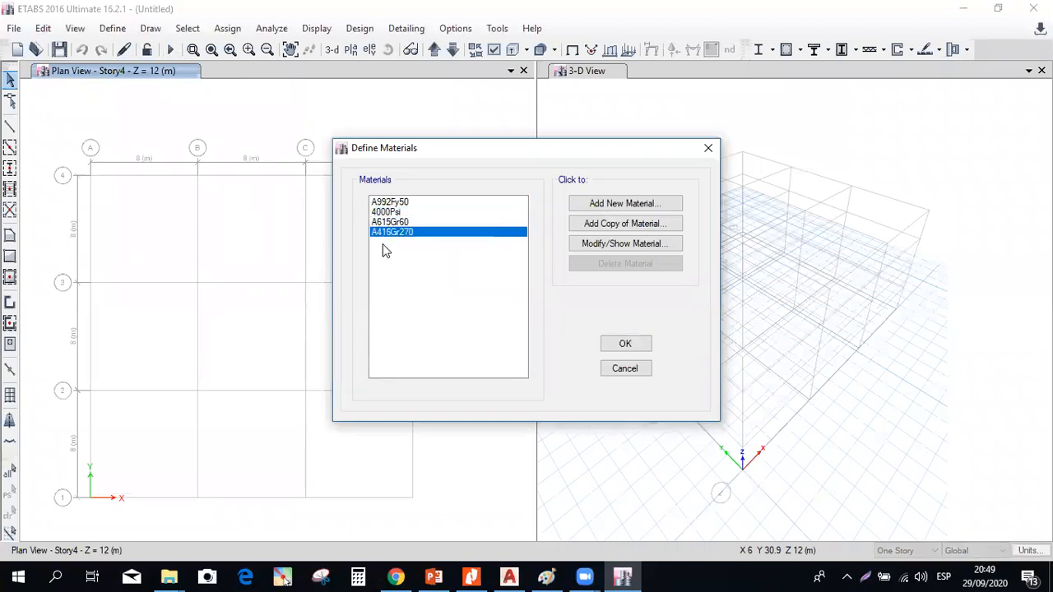
left_click(390, 214)
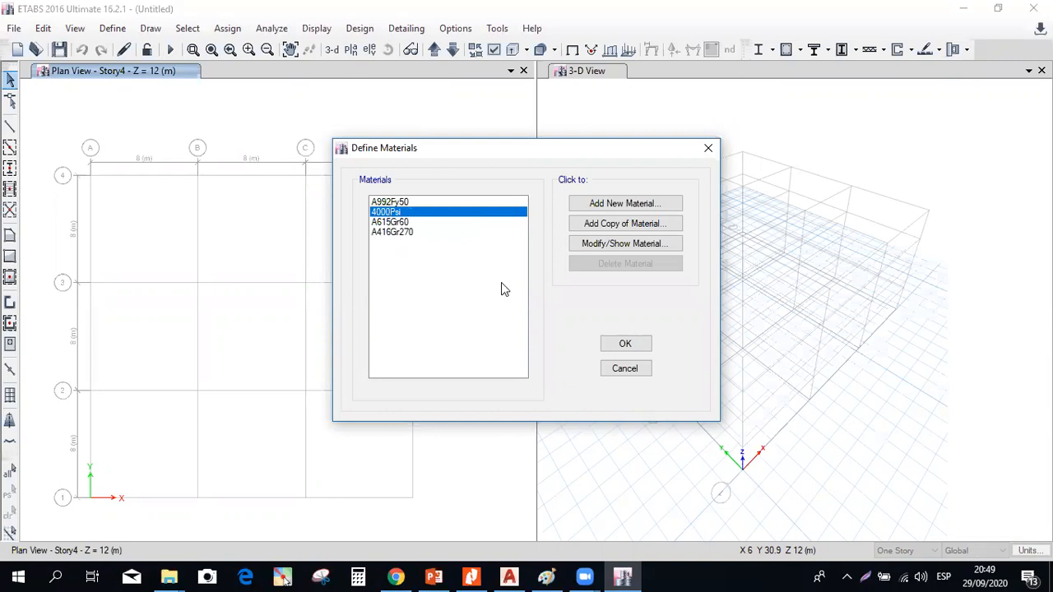
left_click(586, 247)
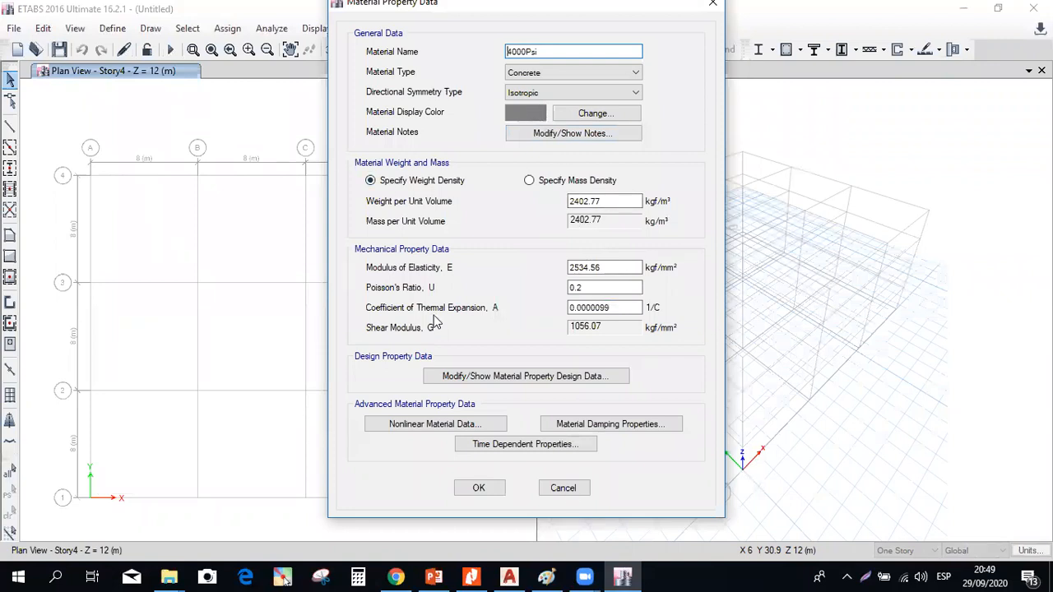
Capture the Material Weight and Mass section on screen, mark its values with arrows, and discard the capture.
left_click(866, 576)
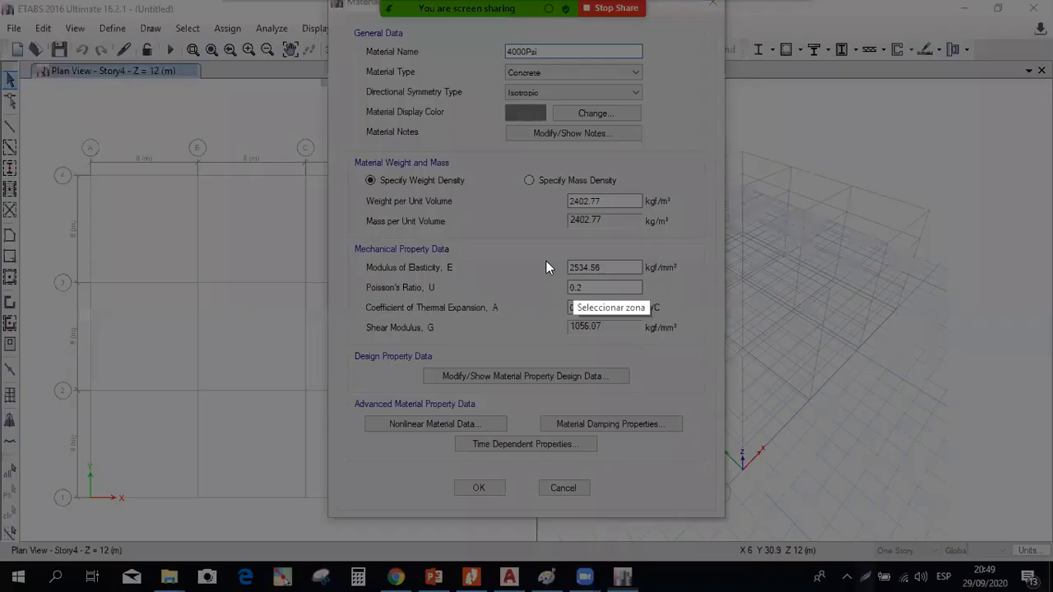
left_click_drag(335, 146, 695, 237)
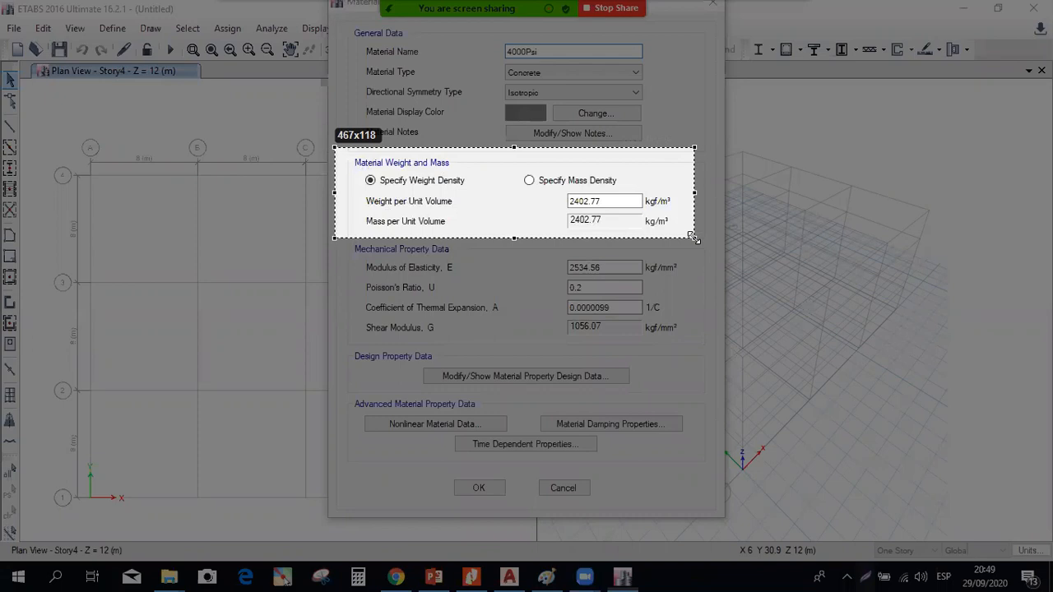
left_click_drag(693, 237, 693, 237)
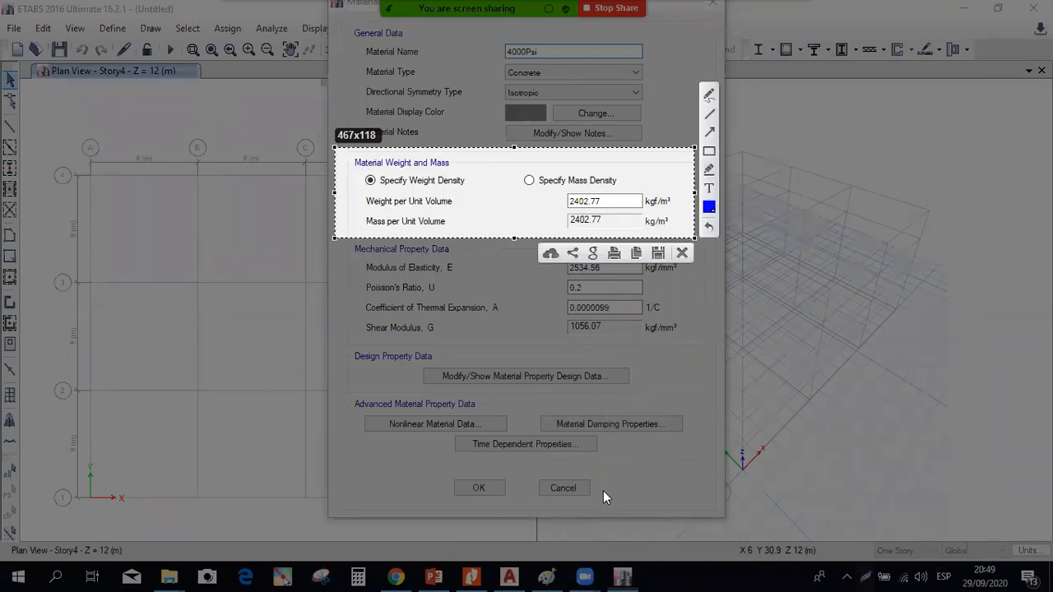
left_click(709, 132)
left_click_drag(473, 163, 450, 179)
left_click_drag(517, 161, 537, 170)
mouse_move(501, 236)
left_mouse_down()
mouse_move(455, 211)
mouse_move(465, 215)
left_mouse_up()
key("Escape")
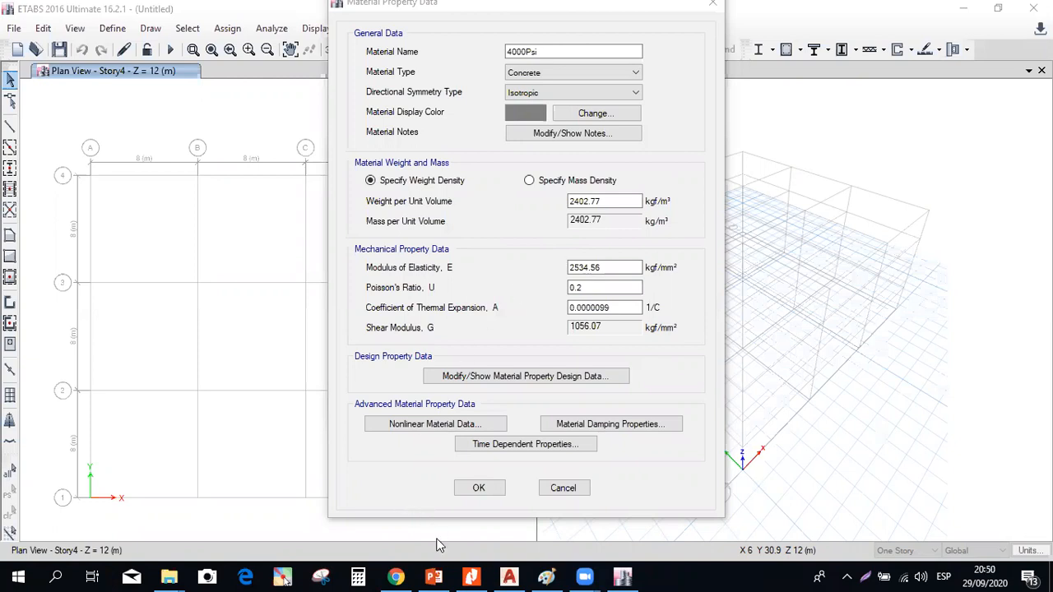
Switch to Nitro Pro, show the unit weights table in E020-Cargas, and mark the Grava row with a blue rectangle and arrow on a screen capture.
left_click(474, 576)
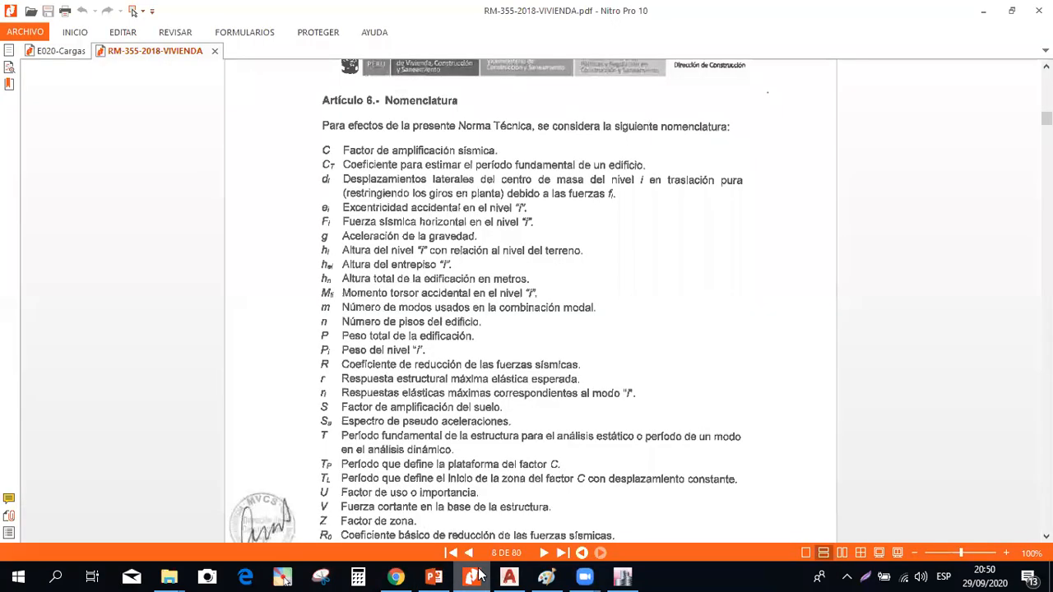
left_click(54, 52)
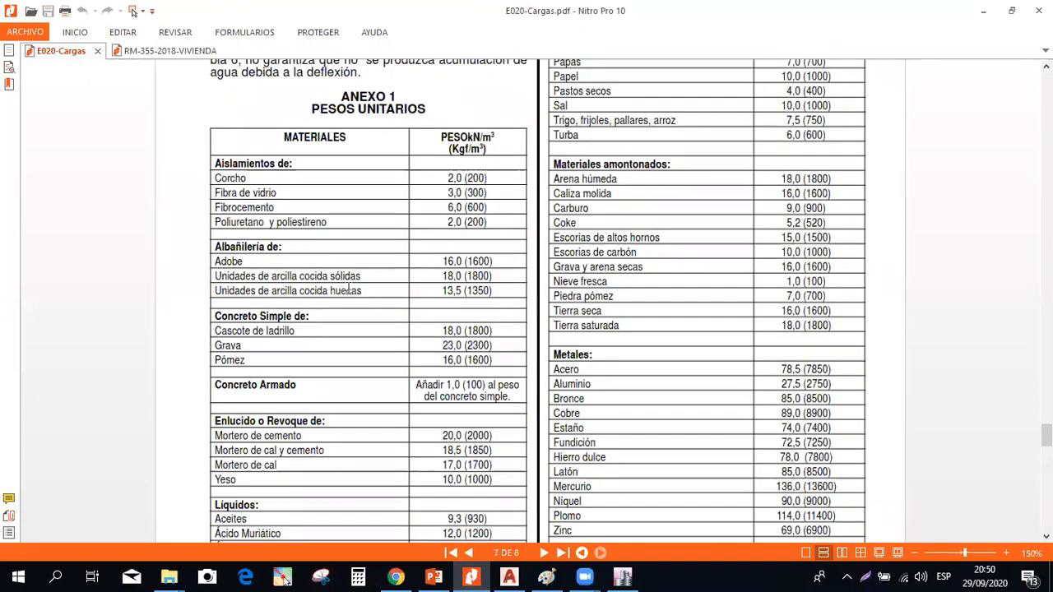
left_click(866, 572)
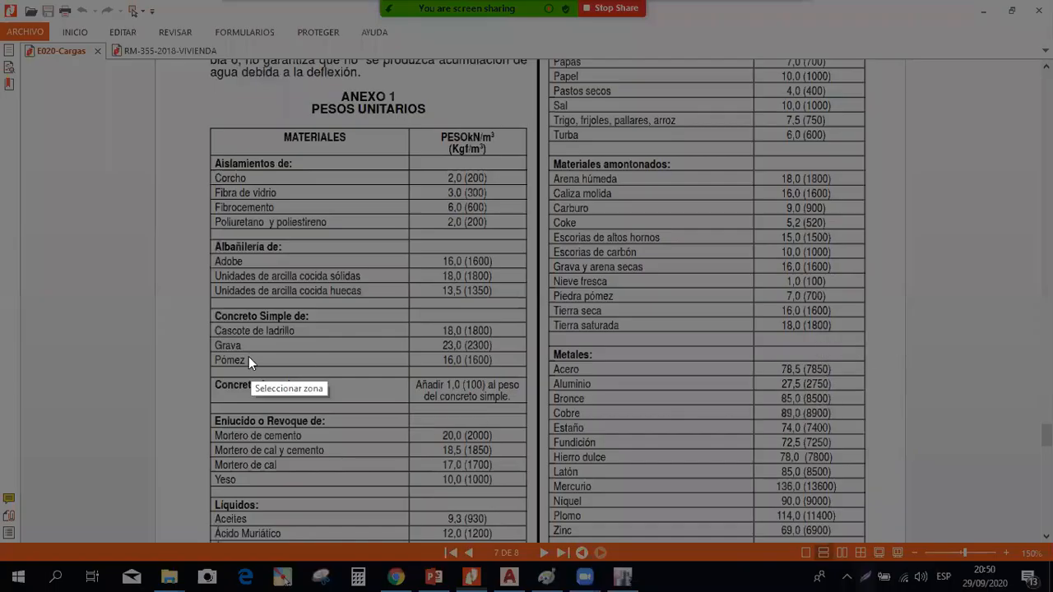
left_click_drag(115, 85, 985, 534)
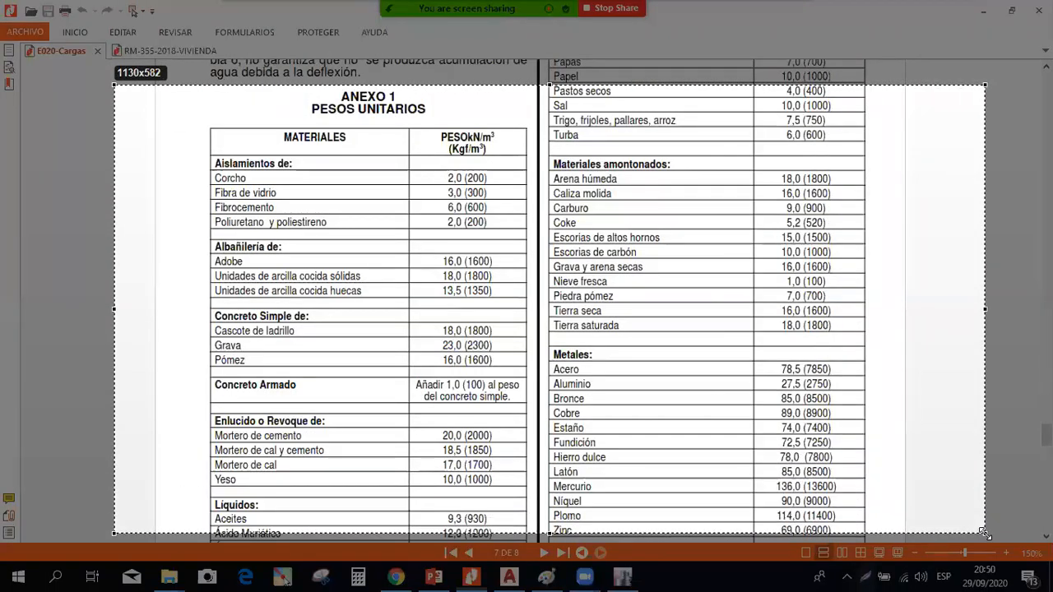
left_click(1002, 448)
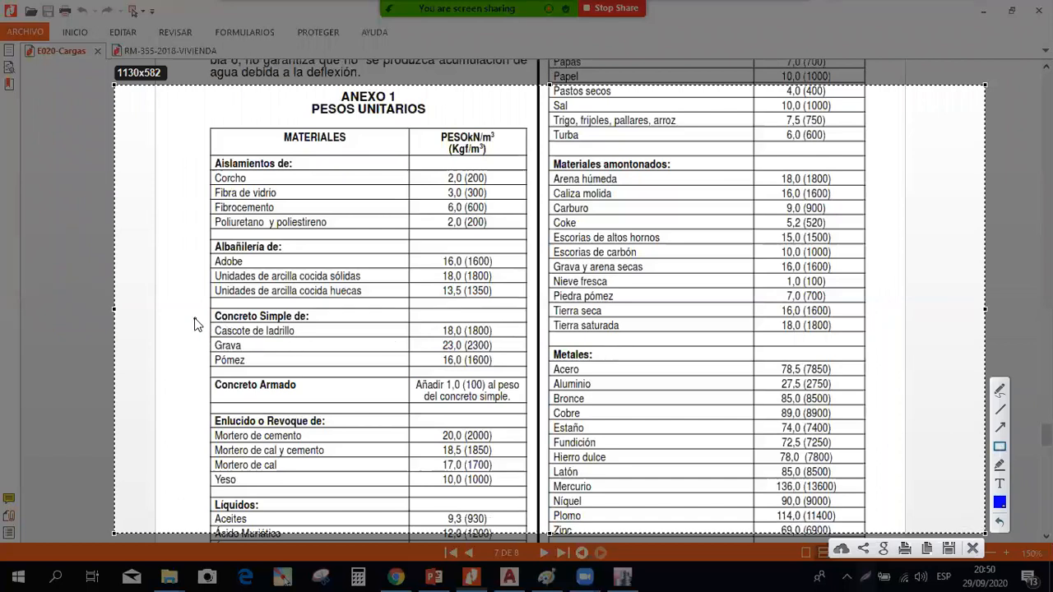
left_click_drag(197, 333, 518, 353)
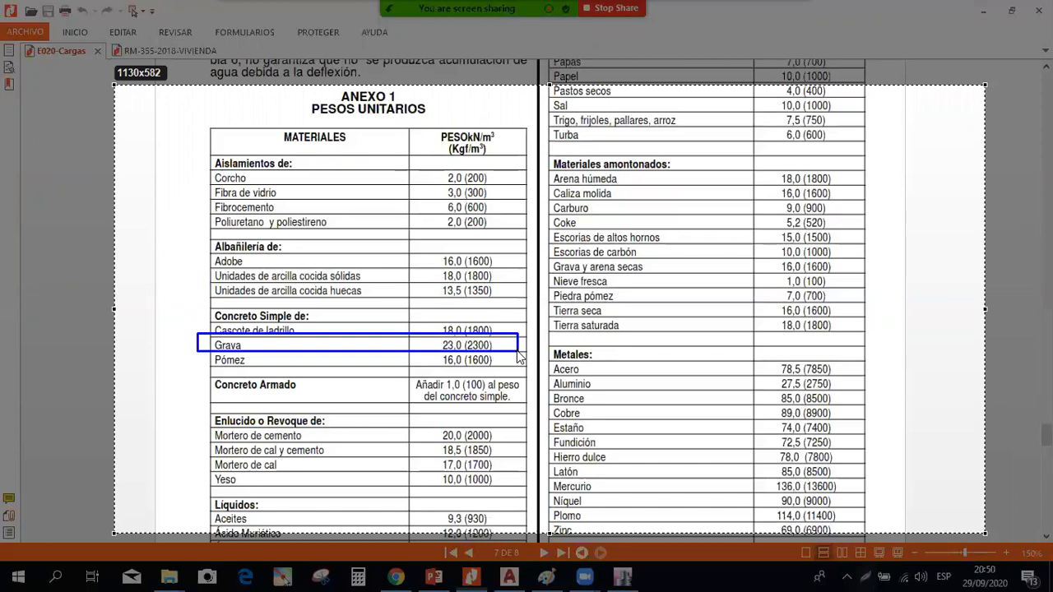
left_click_drag(531, 303, 500, 345)
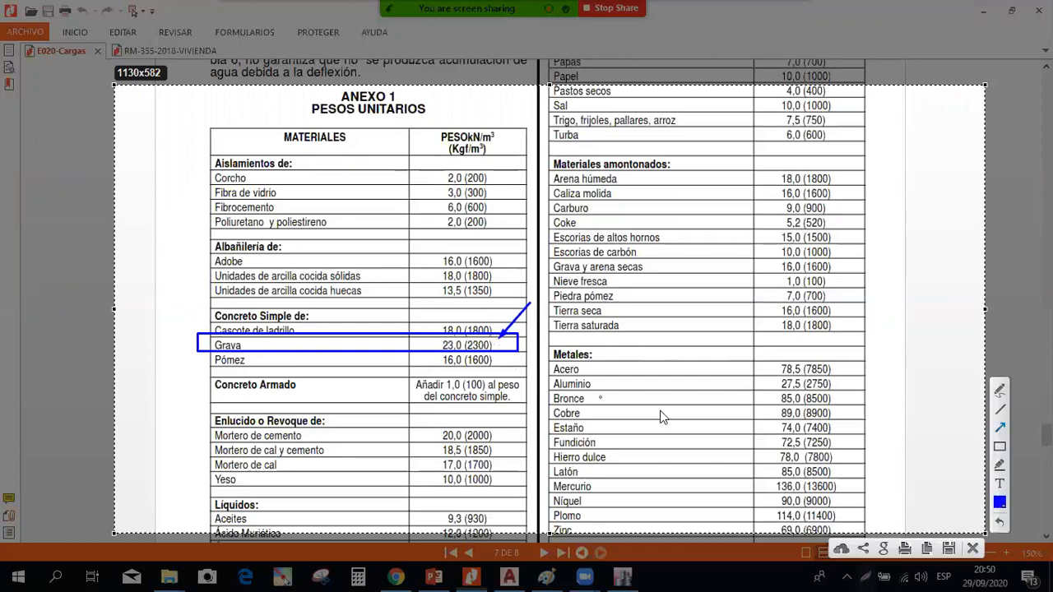
Mark the Concreto Armado row with a red rectangle and arrow on the capture, and discard the annotations.
left_click(1001, 502)
left_click(821, 340)
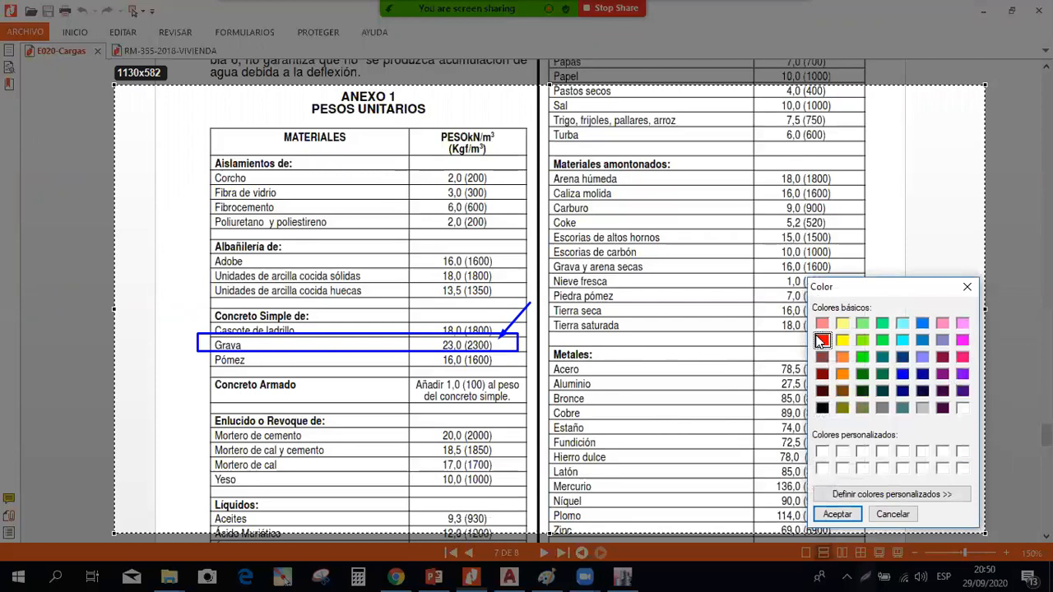
left_click(835, 515)
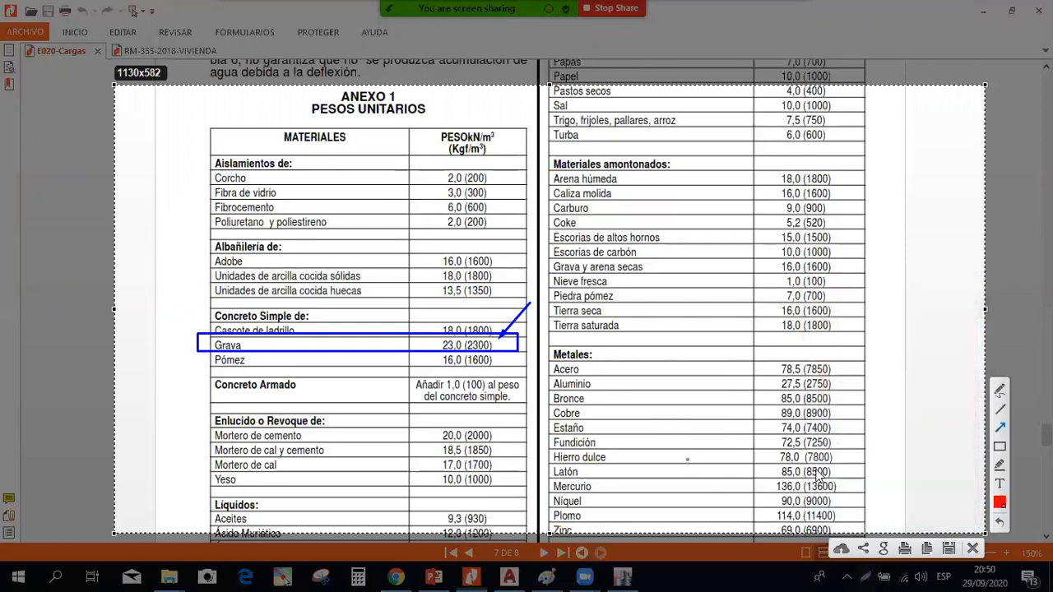
left_click(1000, 448)
left_click_drag(196, 367, 533, 406)
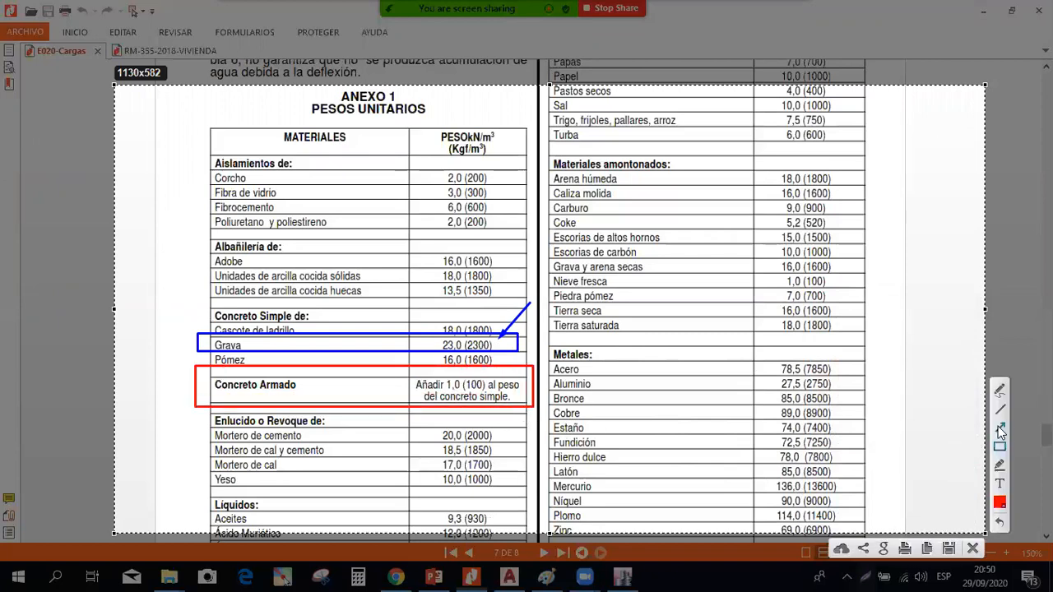
left_click_drag(547, 429, 524, 402)
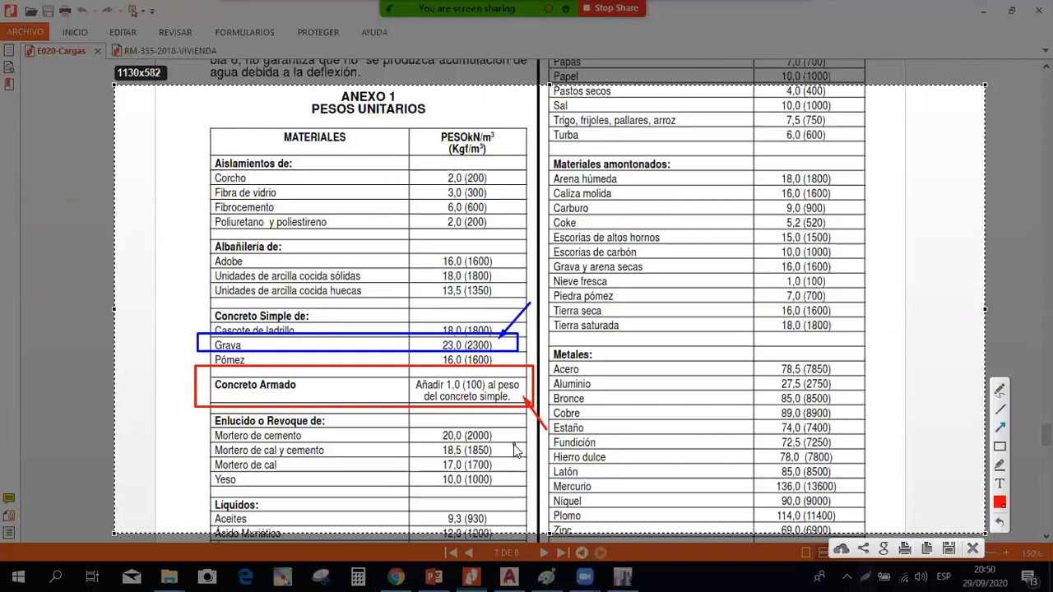
key("Escape")
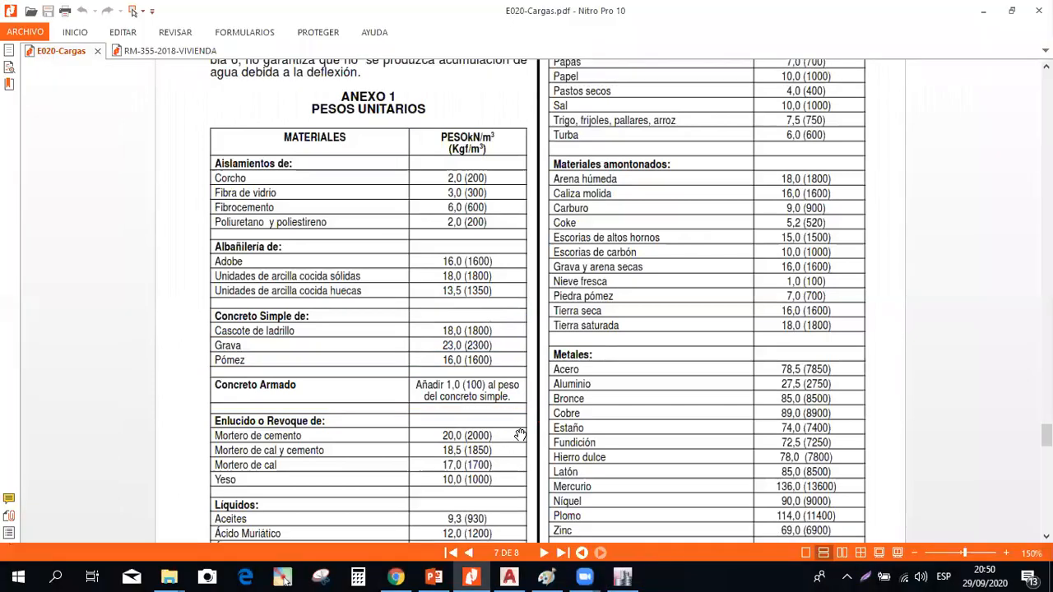
Switch back to ETABS and highlight the 4000Psi material's weight per unit volume value.
left_click(471, 576)
left_click(629, 205)
left_click_drag(630, 205, 424, 210)
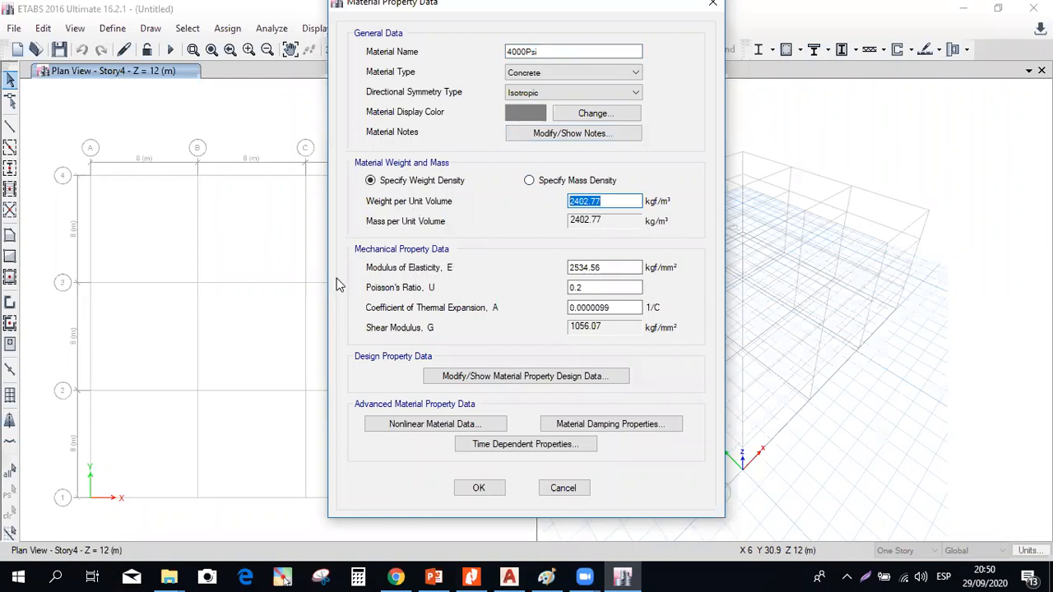
Frame the modulus of elasticity, Poisson's ratio and thermal expansion rows in red on a screen capture, and discard it.
left_click(867, 575)
left_click_drag(249, 2, 821, 586)
left_click(836, 504)
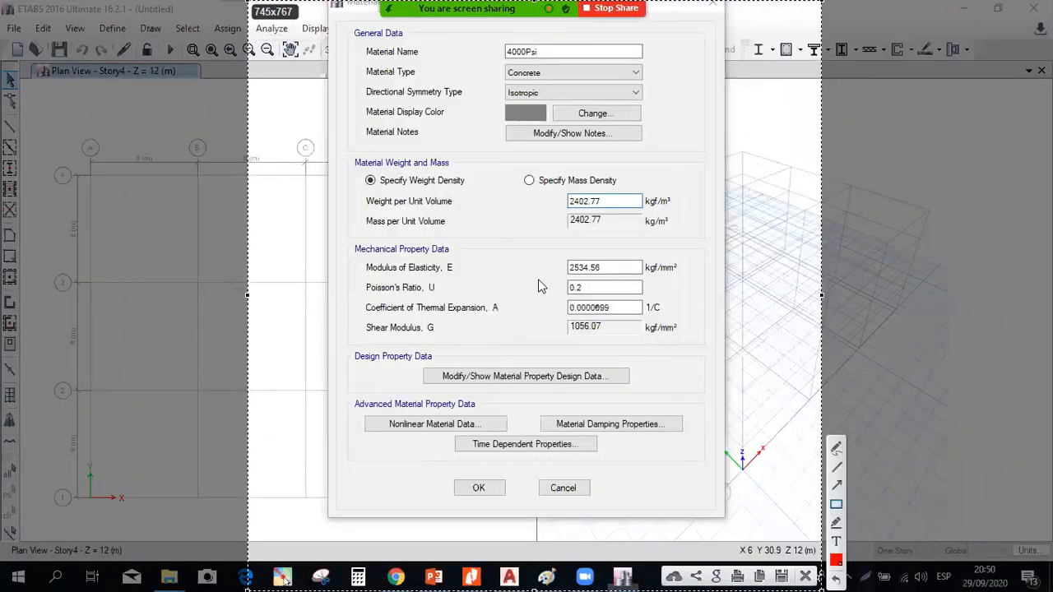
mouse_move(355, 248)
left_mouse_down()
mouse_move(558, 279)
mouse_move(690, 275)
left_mouse_up()
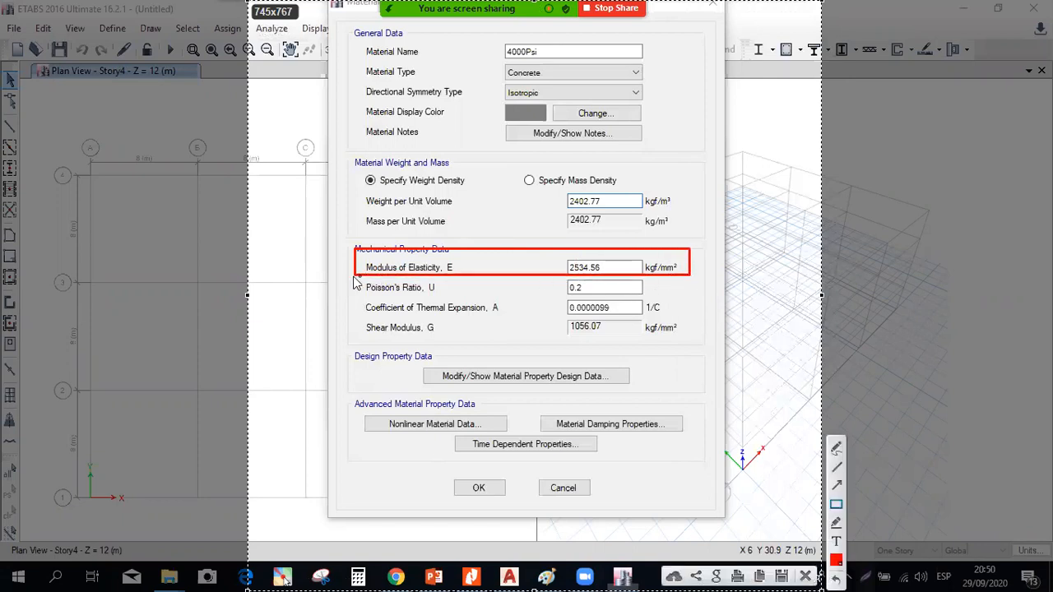
left_click_drag(356, 277, 674, 304)
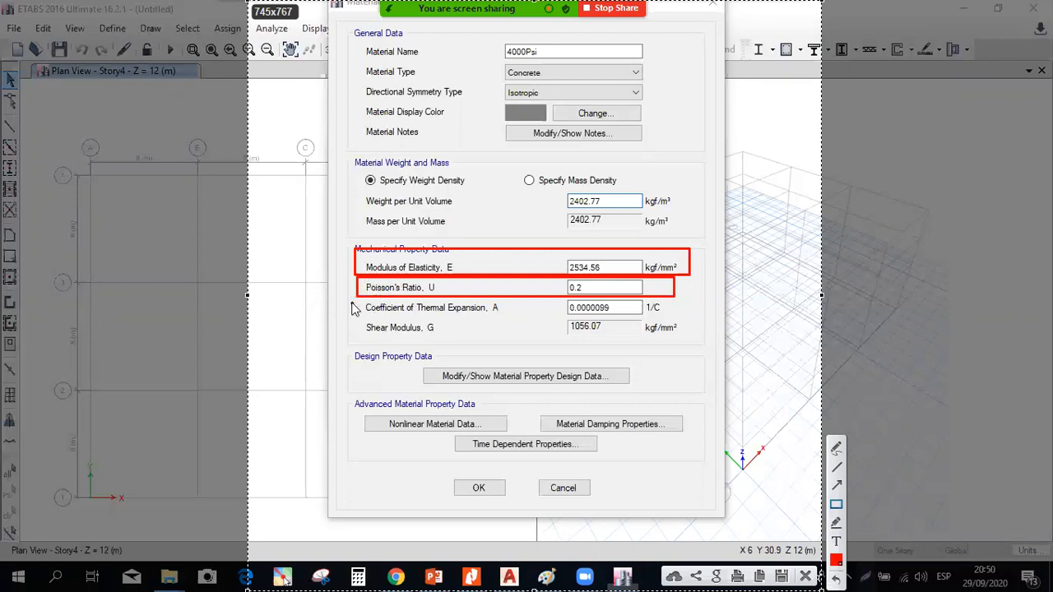
mouse_move(359, 299)
left_mouse_down()
mouse_move(693, 320)
mouse_move(676, 318)
left_mouse_up()
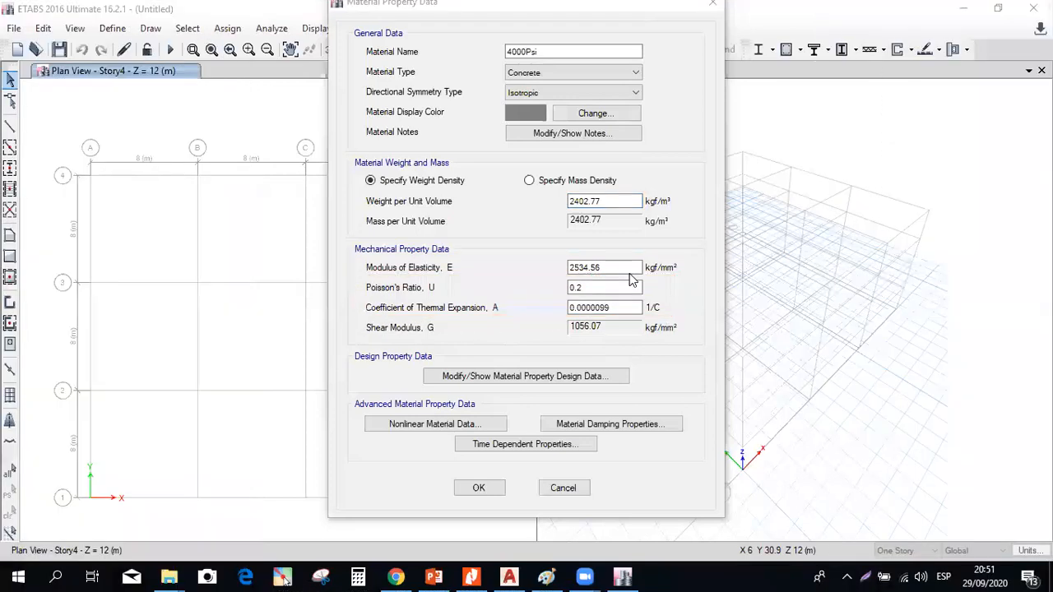
Set the 4000Psi material's modulus of elasticity to 2800 kgf/mm².
left_click_drag(629, 274, 520, 281)
type("2800")
left_click(611, 285)
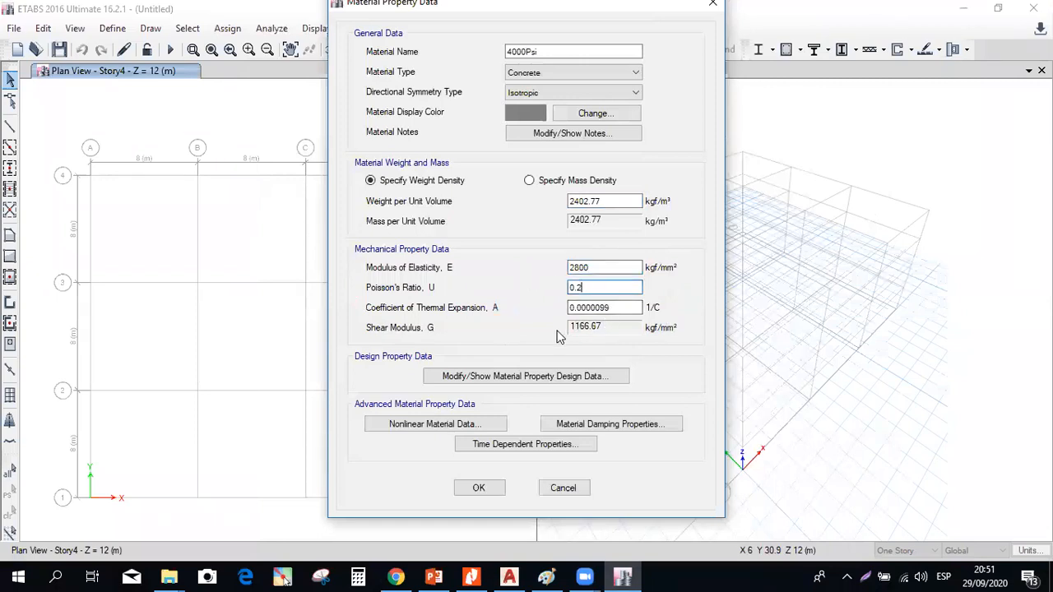
Set the modulus of elasticity to 1000000 kgf/mm² and open the material's design property data.
double_click(595, 271)
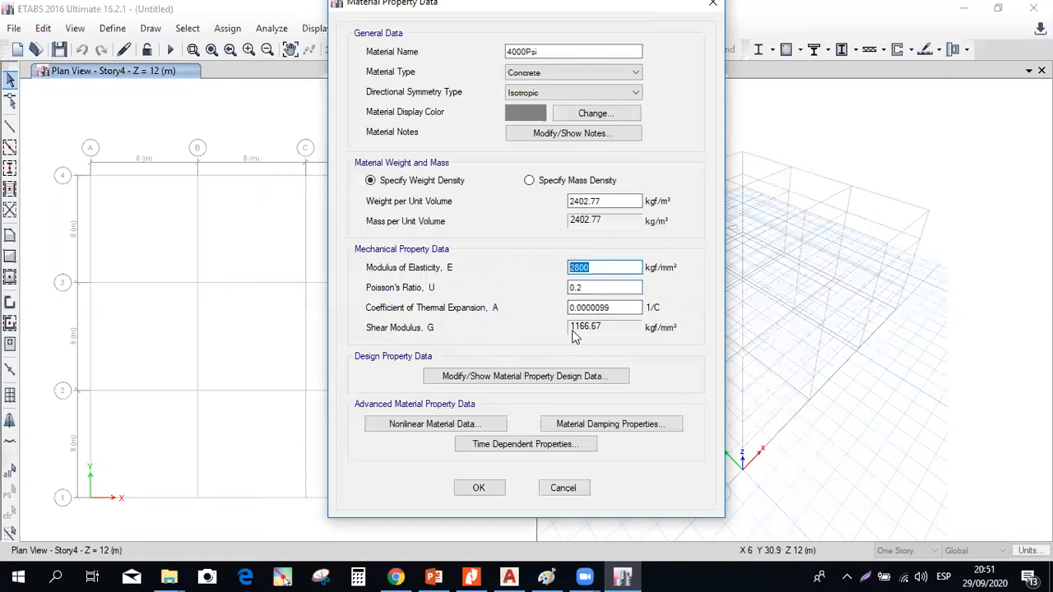
type("1000000")
left_click(622, 308)
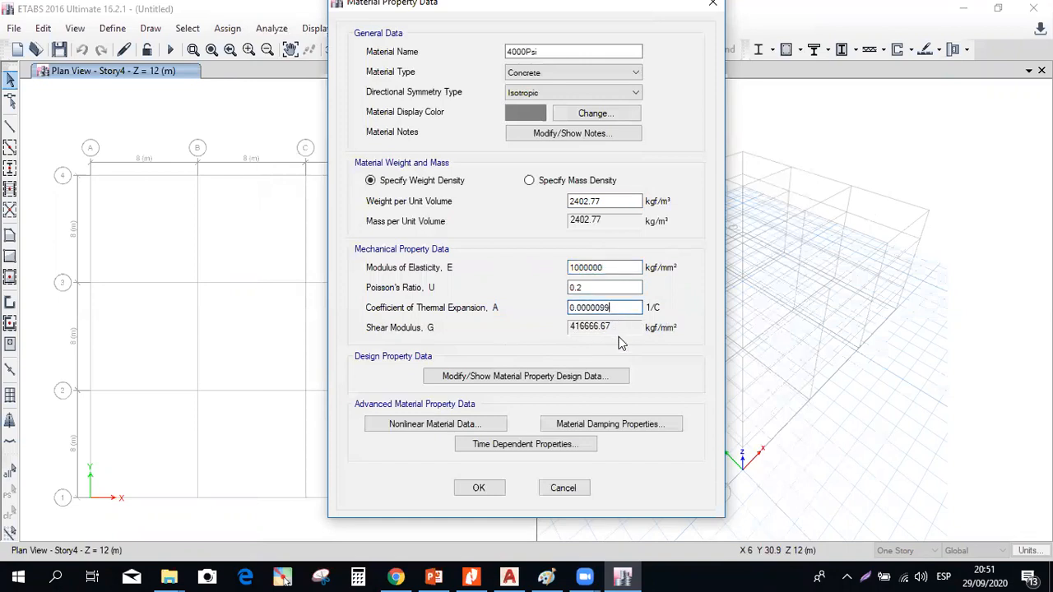
left_click(577, 376)
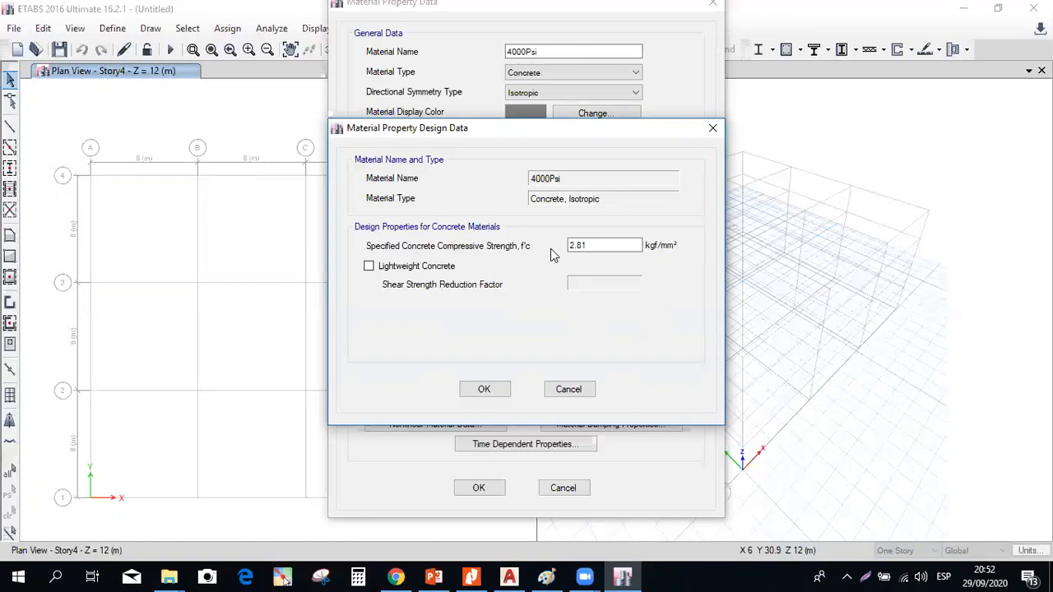
Set the 4000Psi material's specified concrete compressive strength to 2.1 kgf/mm² and accept the material definitions.
left_click_drag(618, 245, 477, 245)
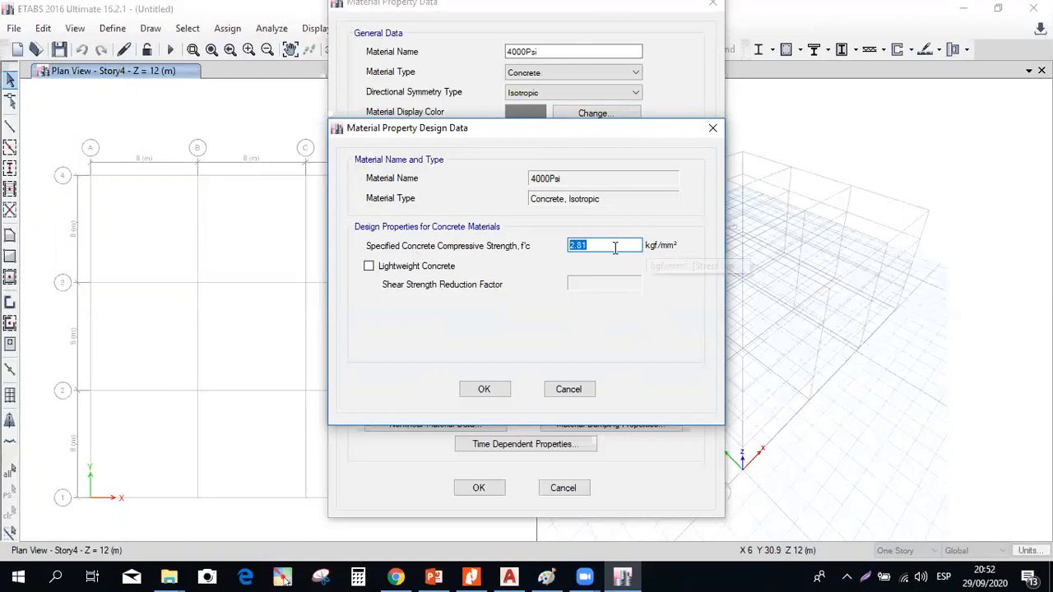
type("2,1")
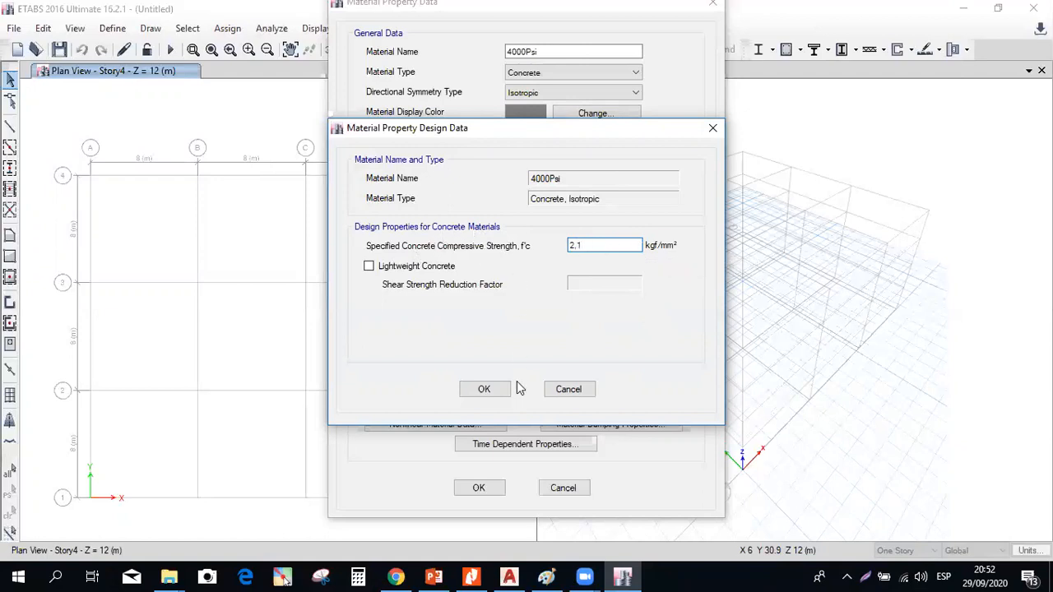
left_click(484, 389)
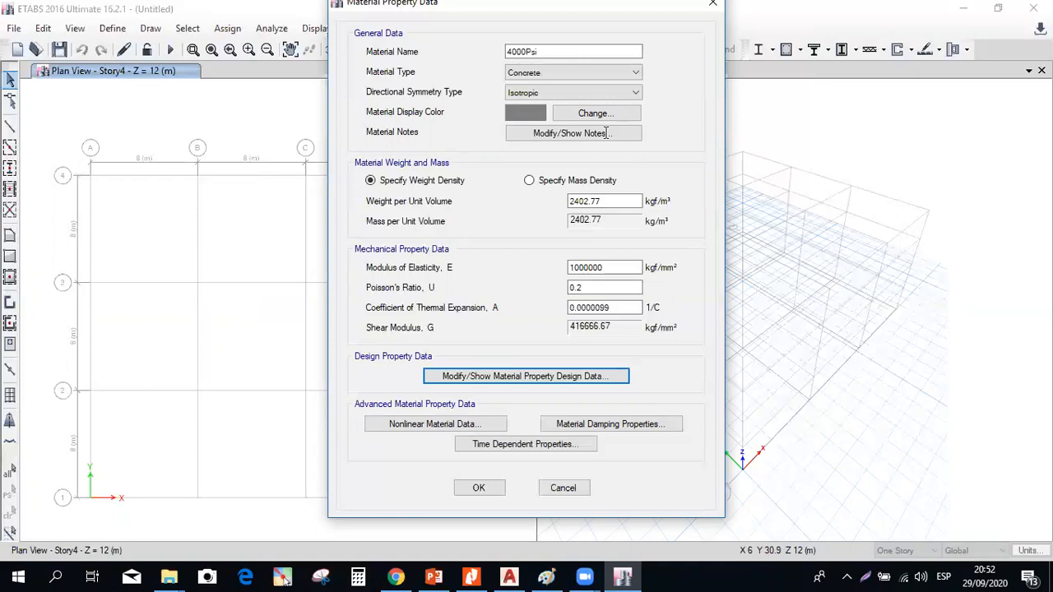
left_click(482, 489)
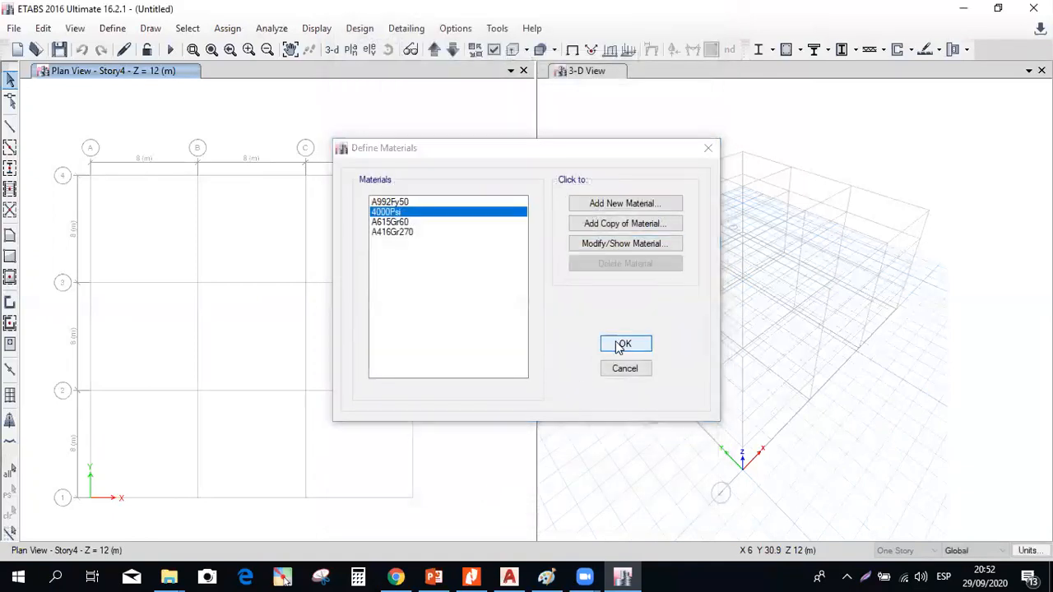
left_click(623, 344)
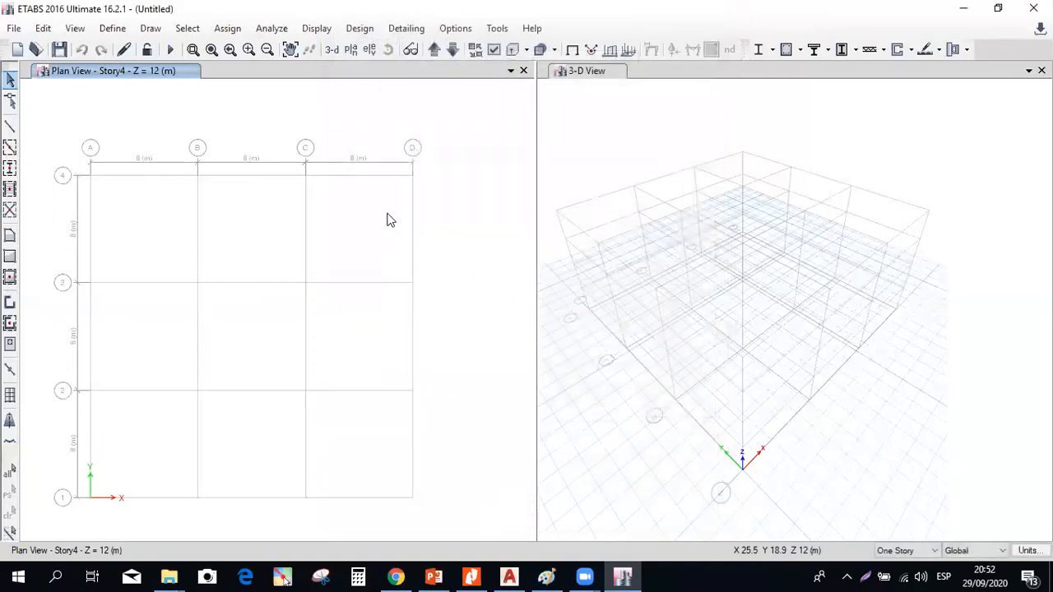
Open the frame section properties and inspect the A-CompBm and A-LatBm definitions without changing them.
left_click(111, 29)
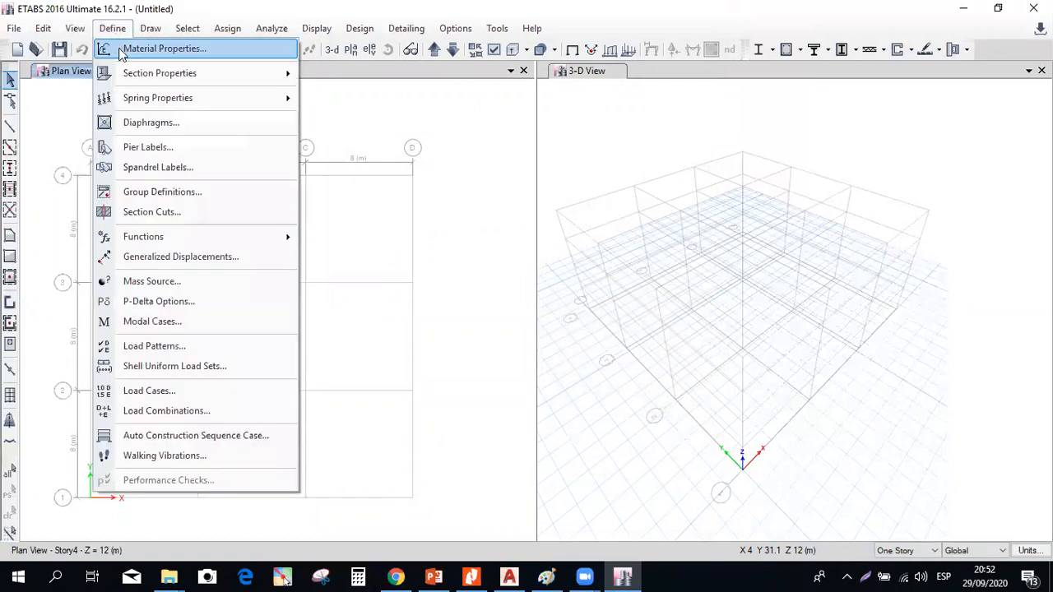
mouse_move(145, 85)
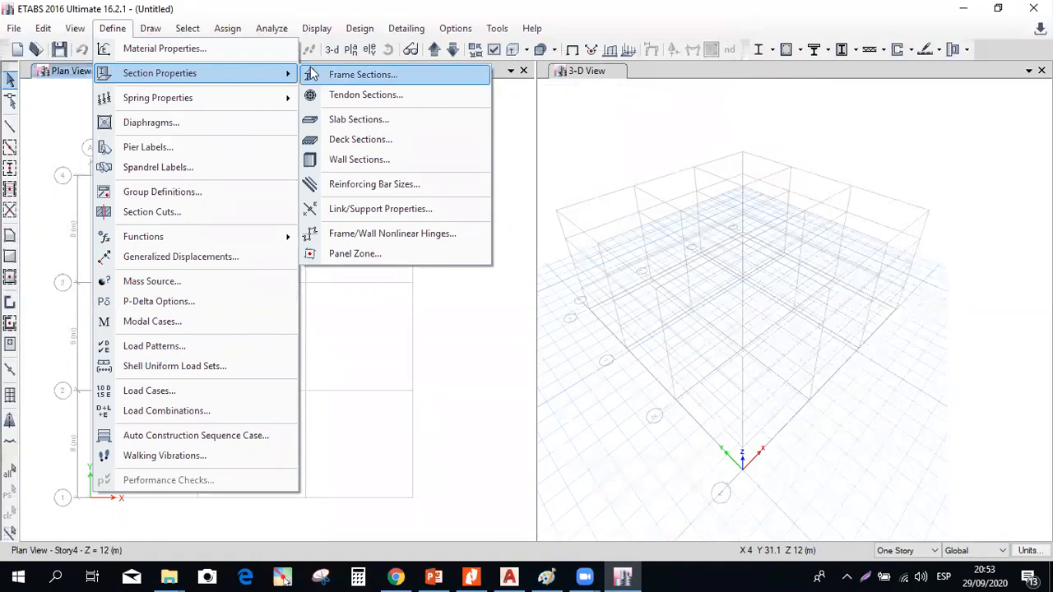
left_click(333, 76)
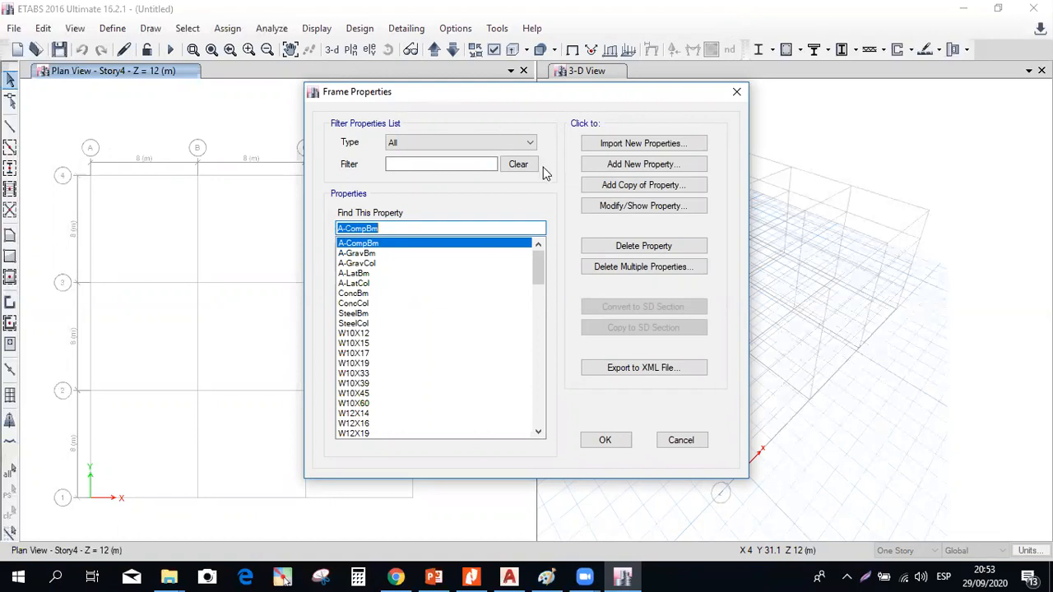
left_click(642, 213)
left_click(584, 207)
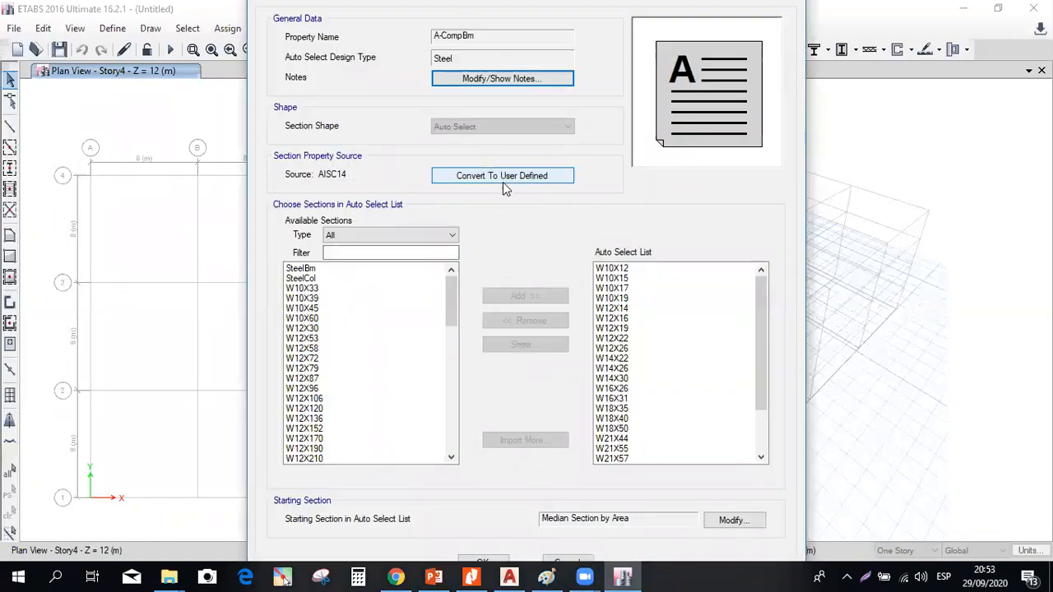
left_click(566, 563)
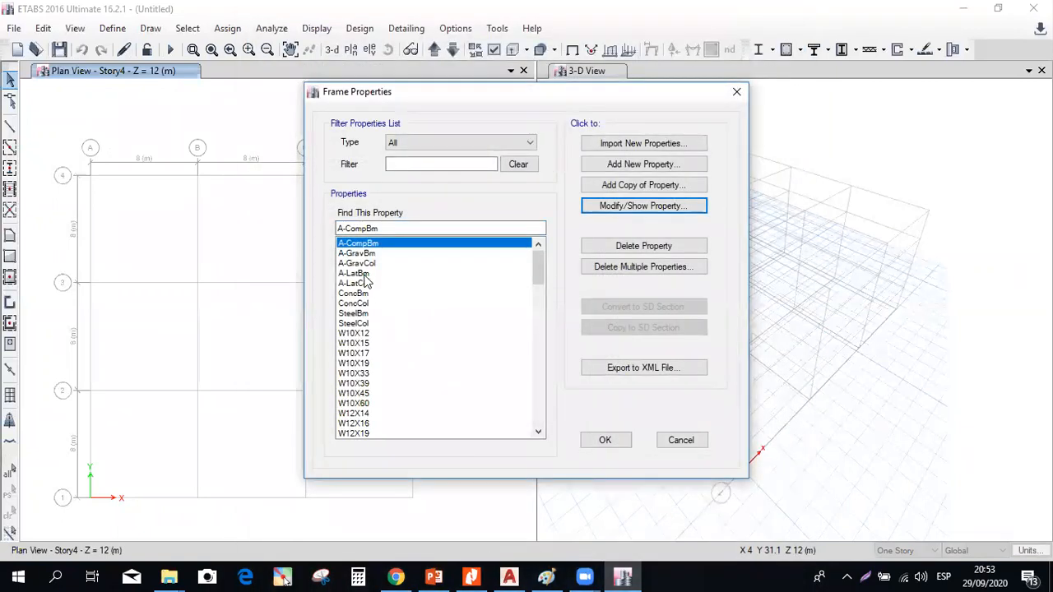
left_click(365, 275)
left_click(646, 201)
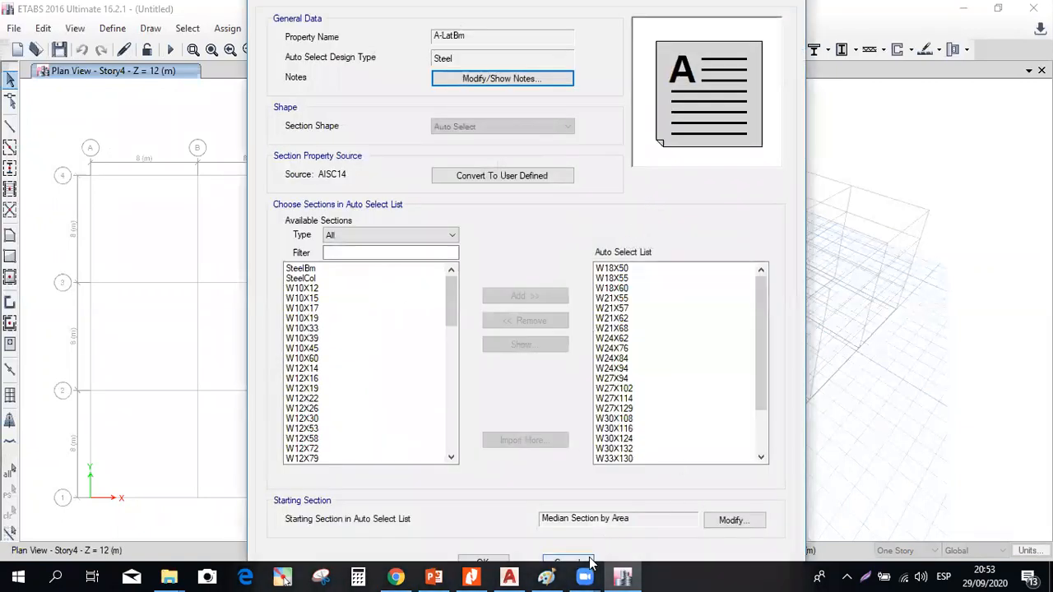
left_click(589, 562)
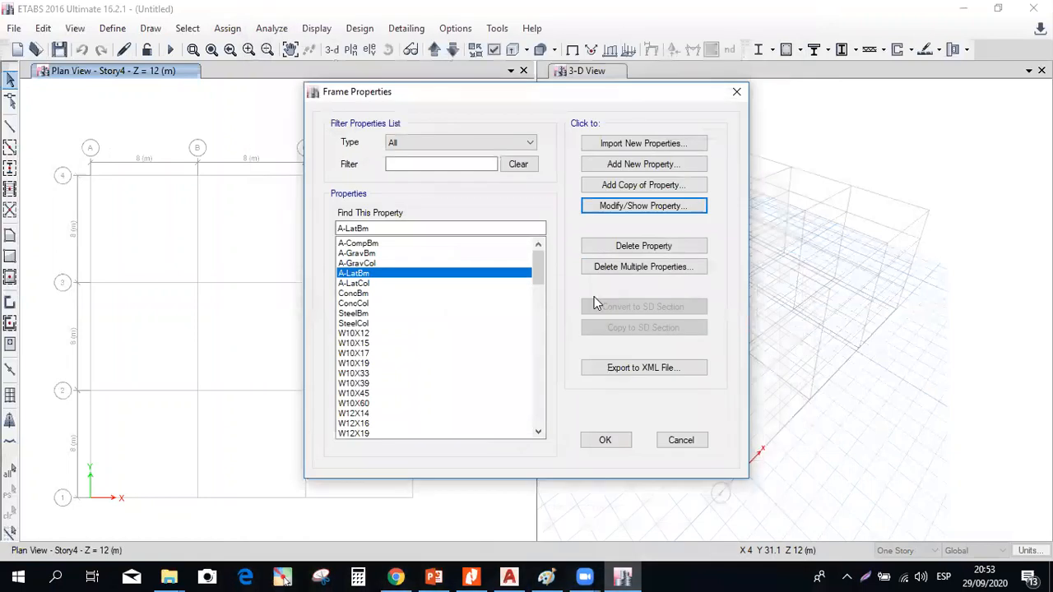
Start a new rectangular concrete frame section in 4000Psi material and set its depth to 800 mm.
left_click(650, 163)
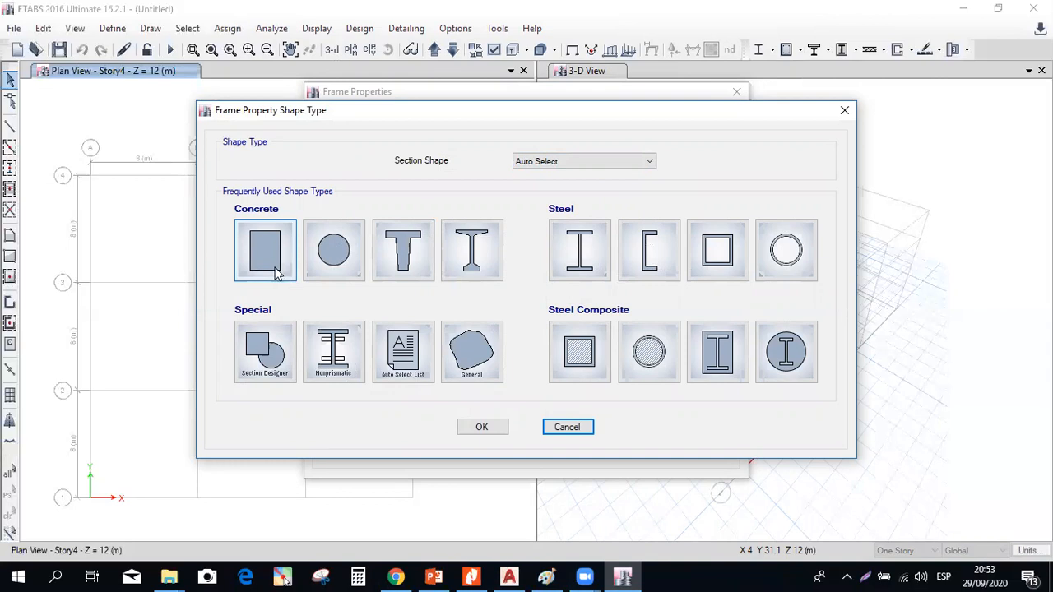
left_click(274, 257)
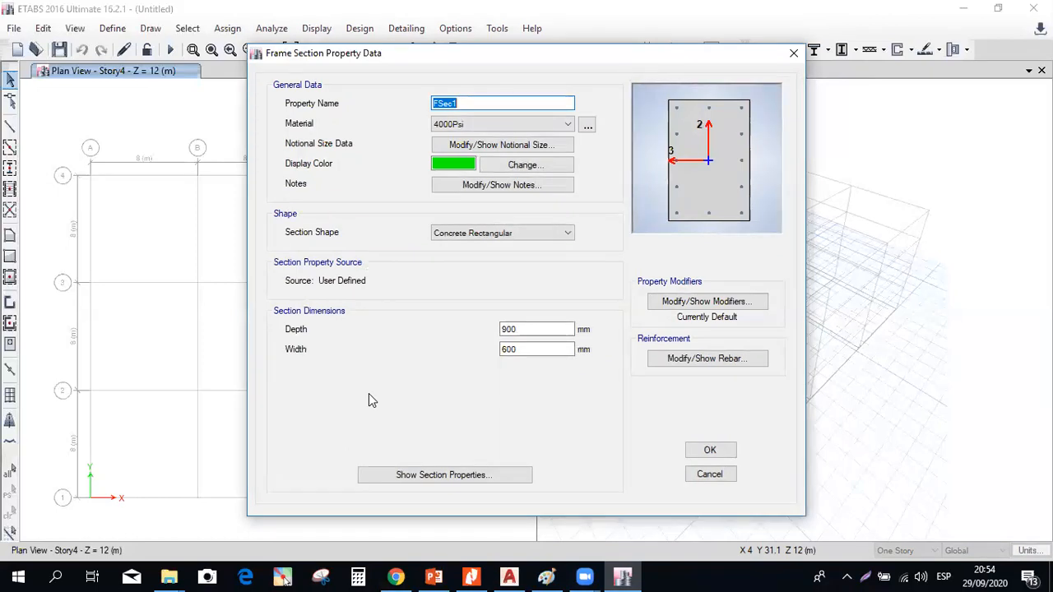
double_click(539, 329)
type("6000")
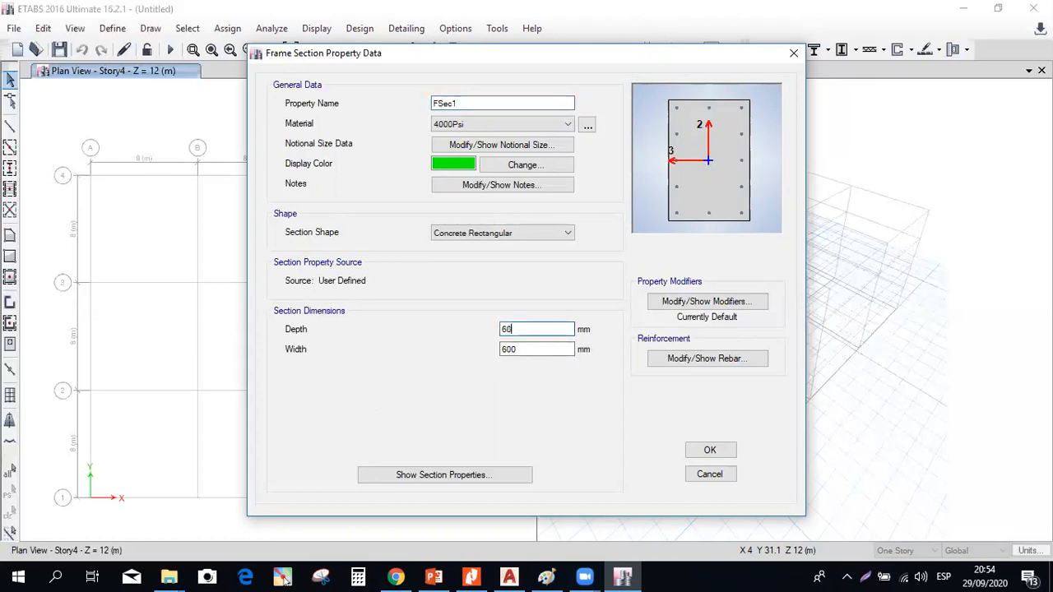
key("BackSpace")
key("BackSpace")
key("BackSpace")
key("BackSpace")
type("800")
key("Return")
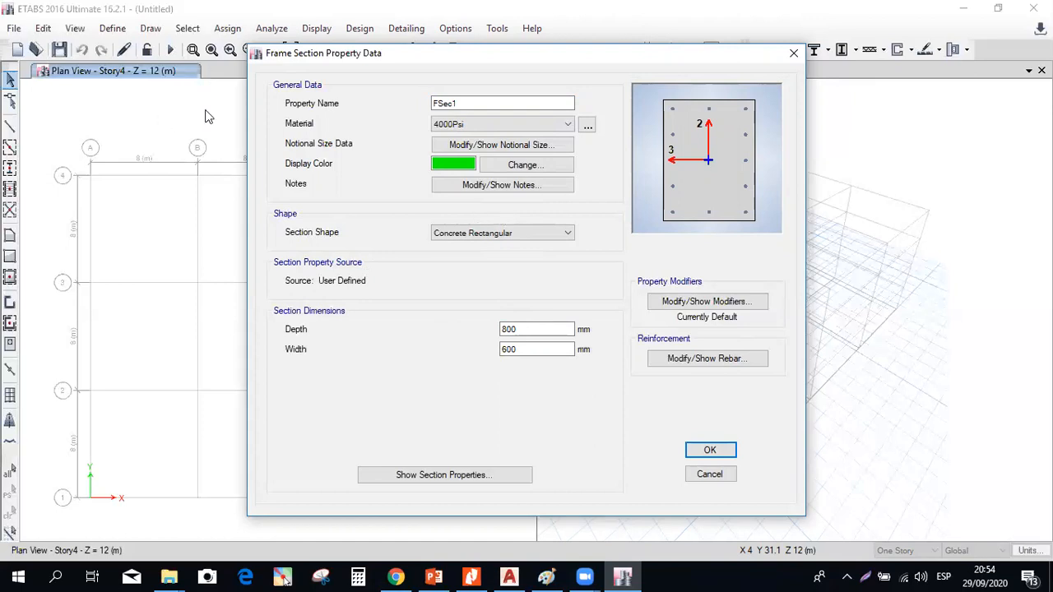
Frame the section's material row in red and point an arrow at it on a screen capture, and discard it.
left_click(866, 576)
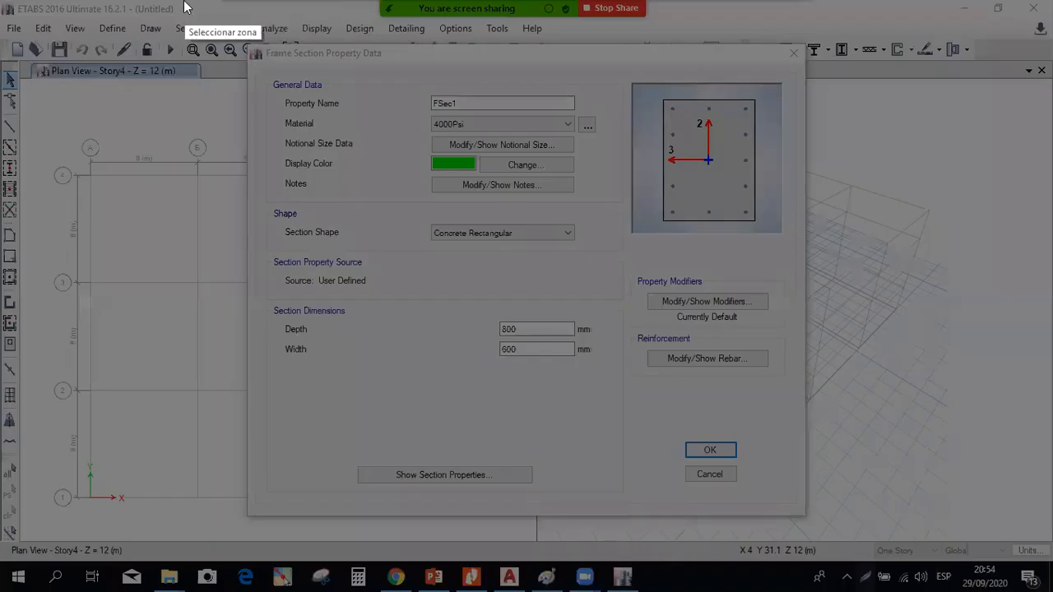
mouse_move(256, 25)
left_mouse_down()
mouse_move(831, 517)
mouse_move(821, 519)
left_mouse_up()
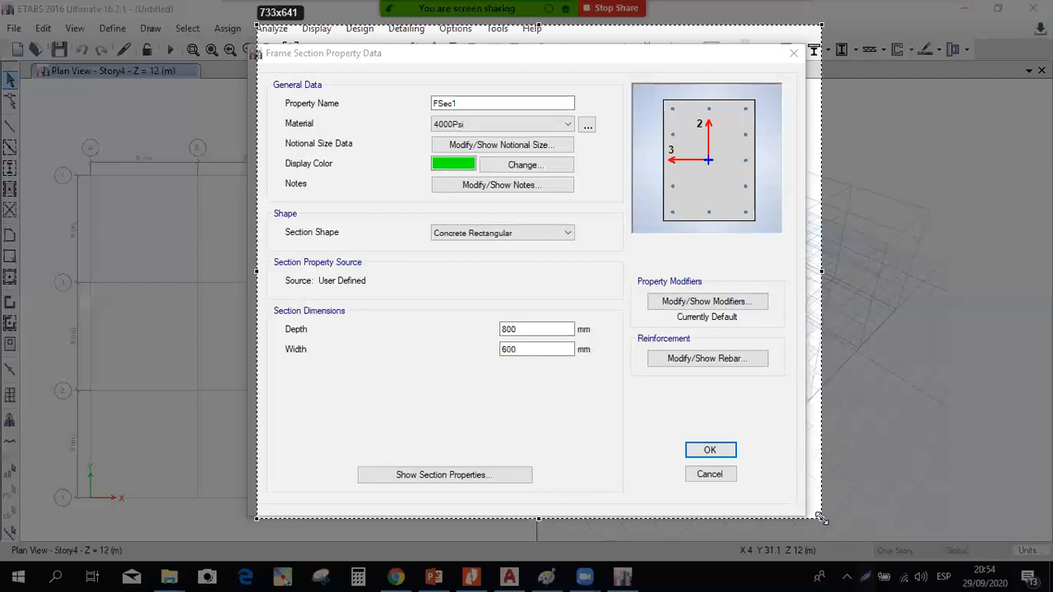
left_click(837, 433)
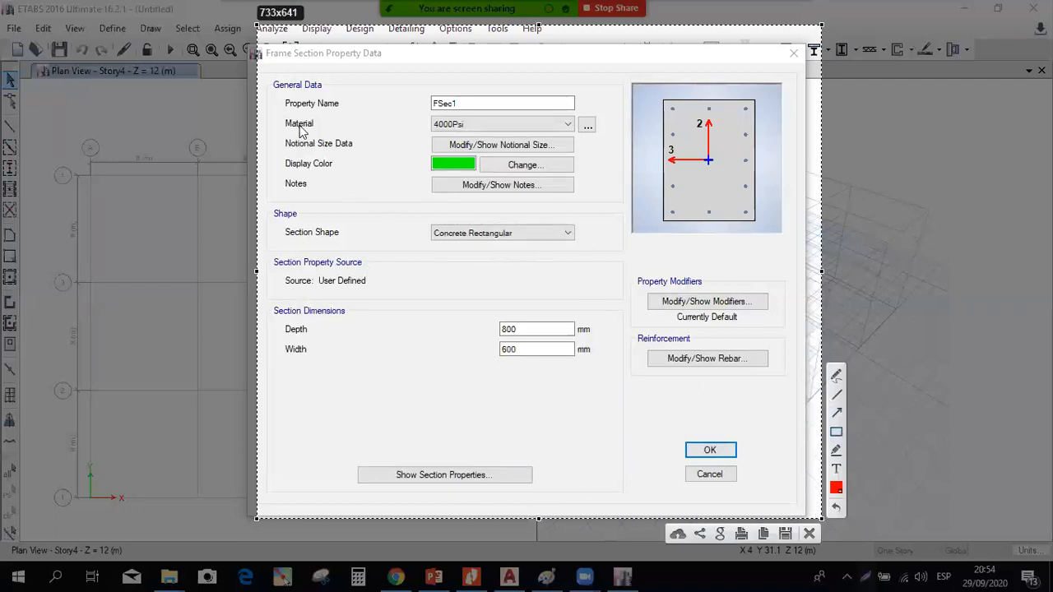
left_click_drag(280, 111, 601, 135)
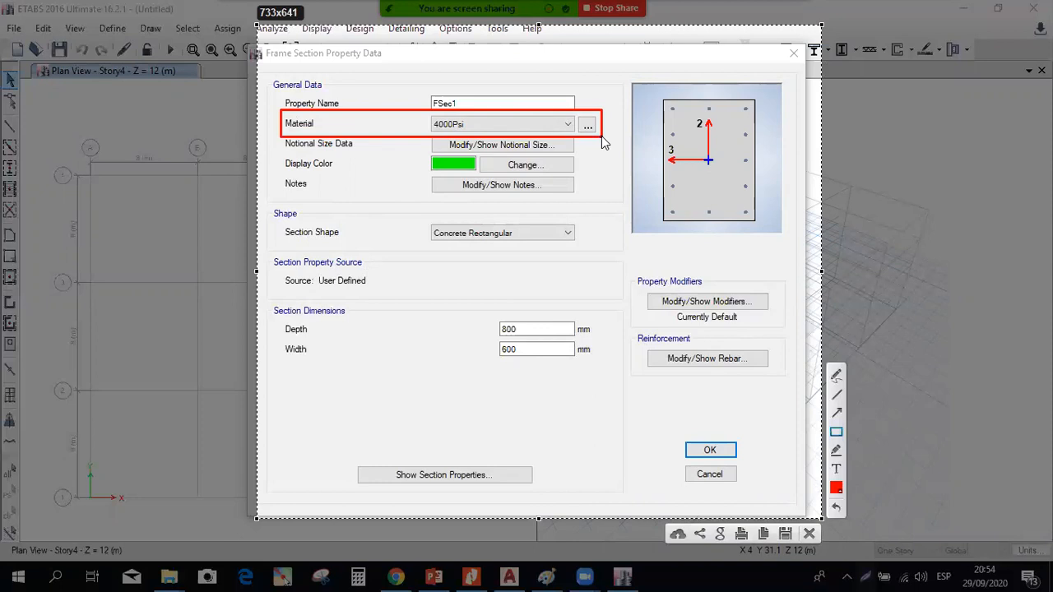
left_click(836, 412)
left_click_drag(610, 197, 578, 143)
key("Escape")
Check the materials available for the new section, and close the section and frame property dialogs without saving.
left_click(566, 124)
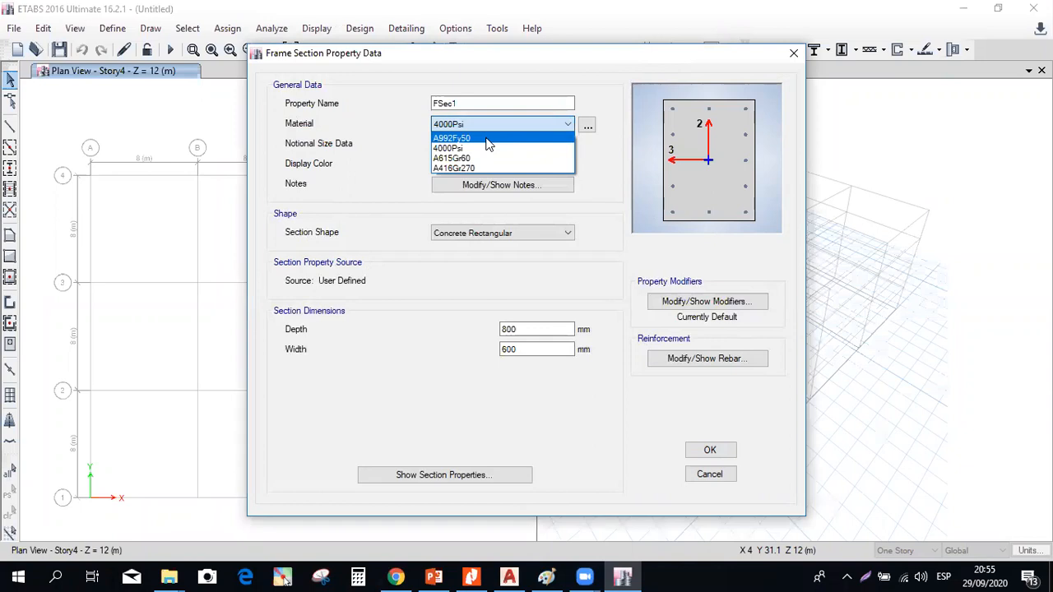
left_click(789, 56)
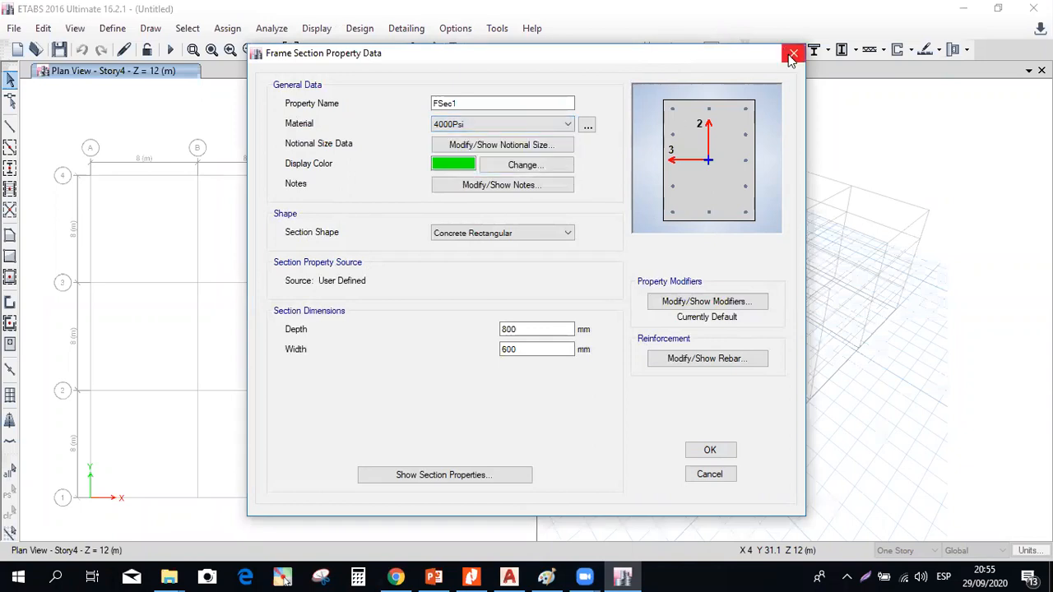
left_click(793, 52)
left_click(736, 92)
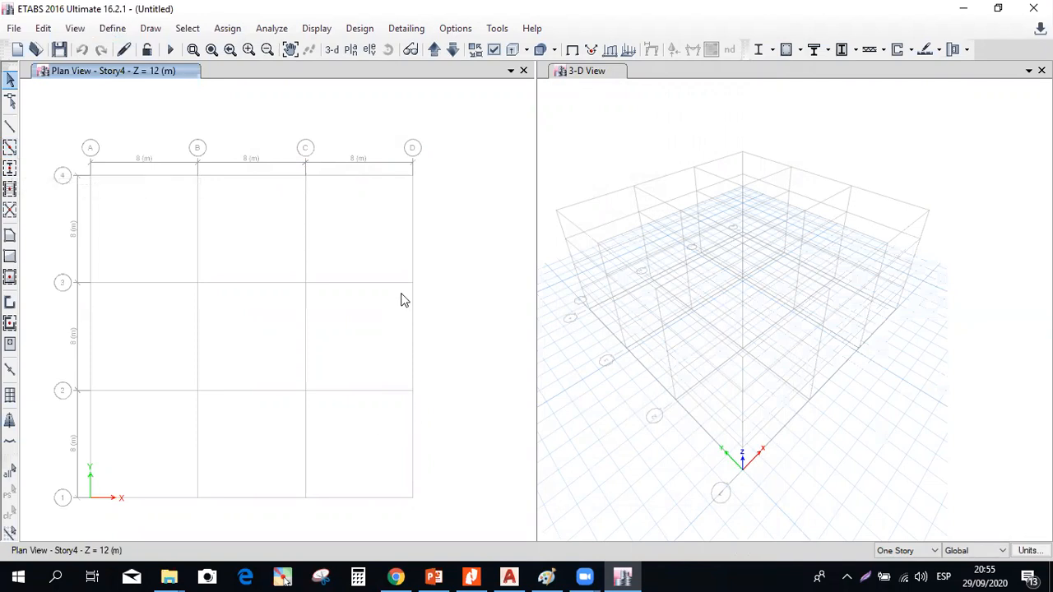
Quick-draw A-LatBm beams along all grid lines A–D and 1–4 in the Story4 plan.
scroll(441, 300, "up", 2)
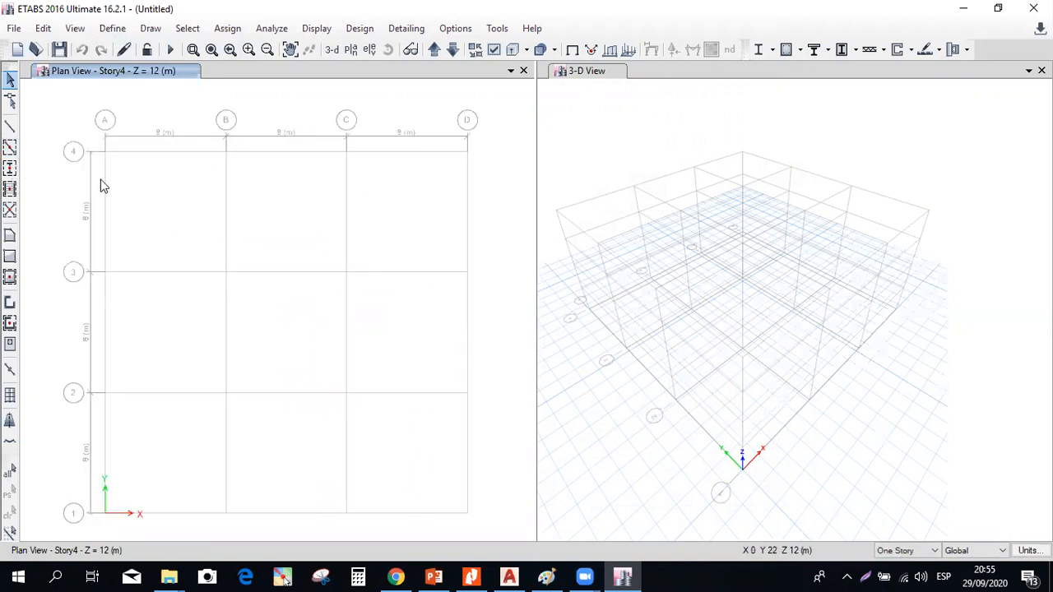
left_click(10, 148)
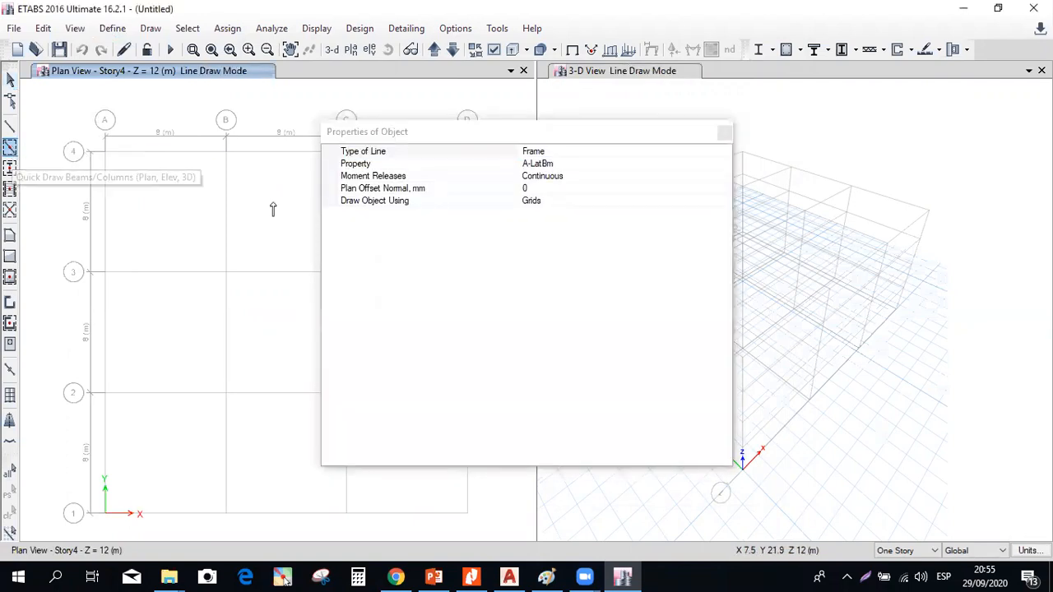
left_click_drag(426, 121, 722, 178)
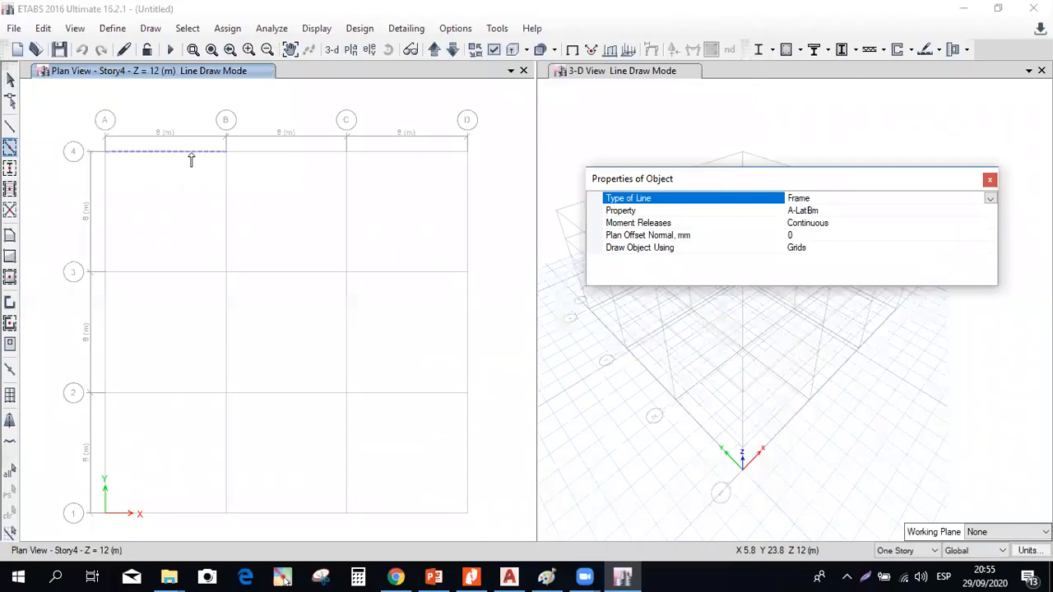
mouse_move(88, 134)
left_mouse_down()
mouse_move(132, 192)
mouse_move(434, 447)
mouse_move(499, 536)
left_mouse_up()
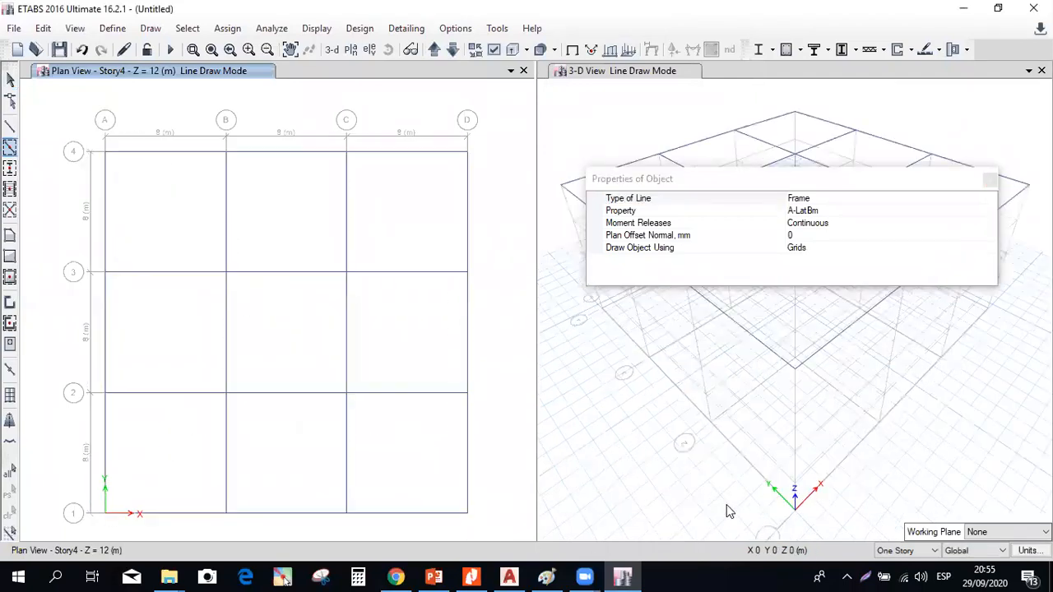
Switch drawing to All Stories and place A-LatBm beams along the whole grid on every level.
left_click(904, 550)
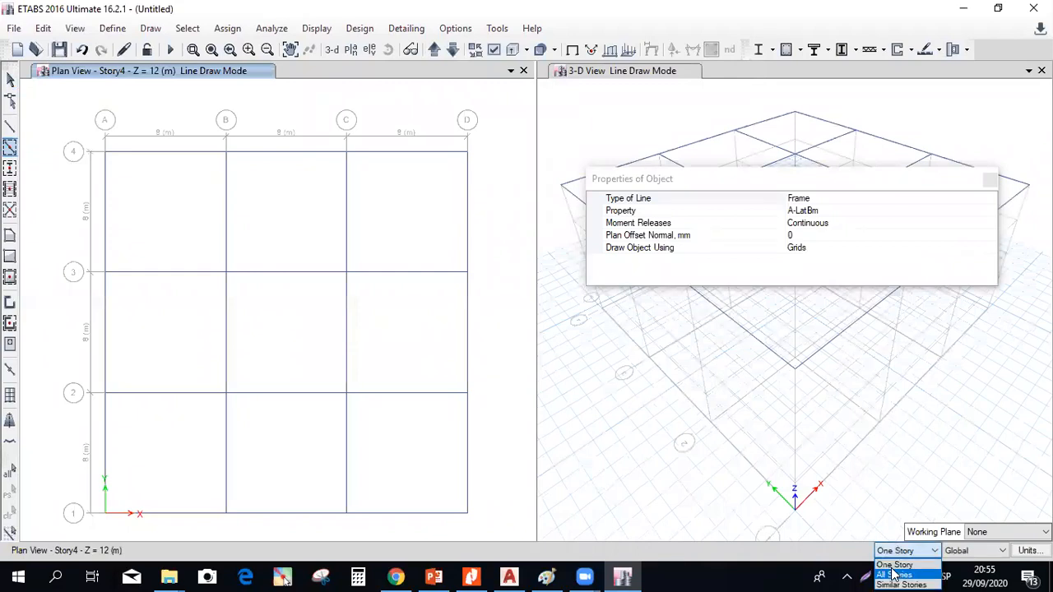
left_click(894, 573)
left_click_drag(94, 130, 488, 538)
Quick-draw A-LatCol columns at all grid intersections on all stories, keeping the object properties clear of the plan.
left_click(635, 199)
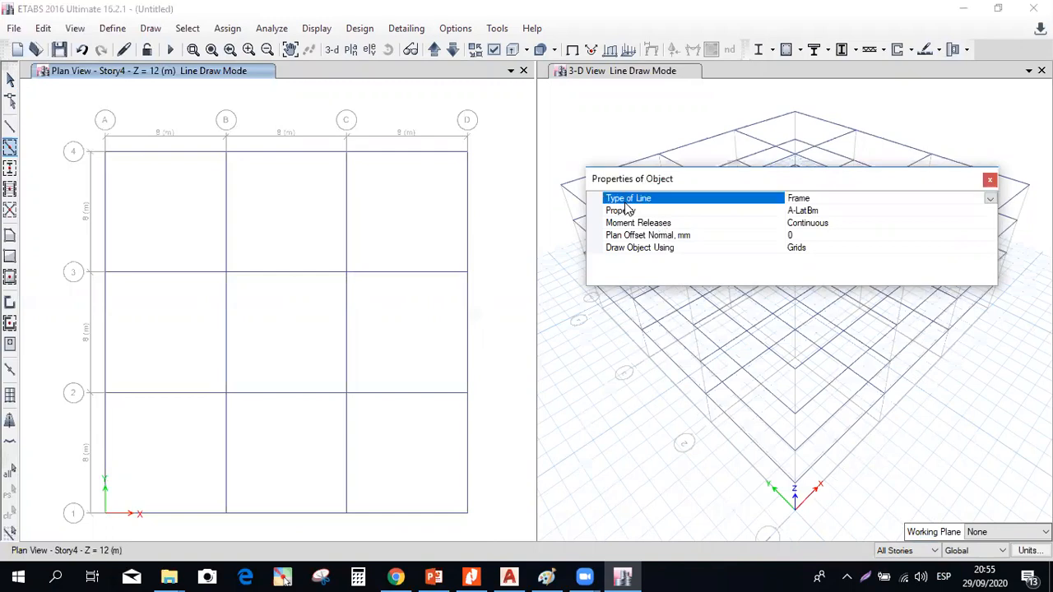
left_click_drag(640, 179, 567, 247)
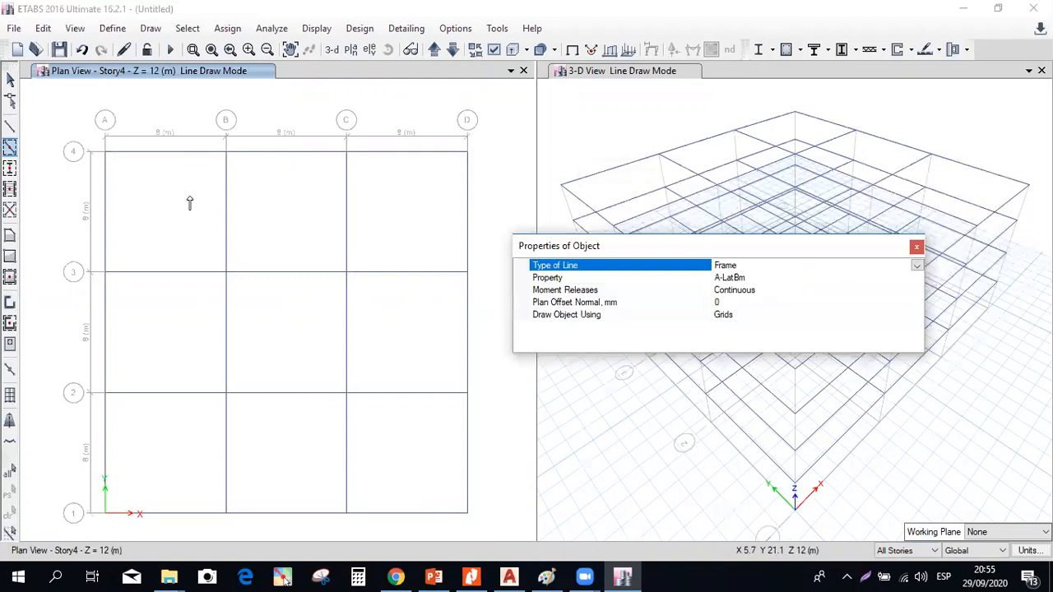
left_click(10, 168)
mouse_move(69, 132)
left_mouse_down()
mouse_move(500, 509)
mouse_move(504, 543)
left_mouse_up()
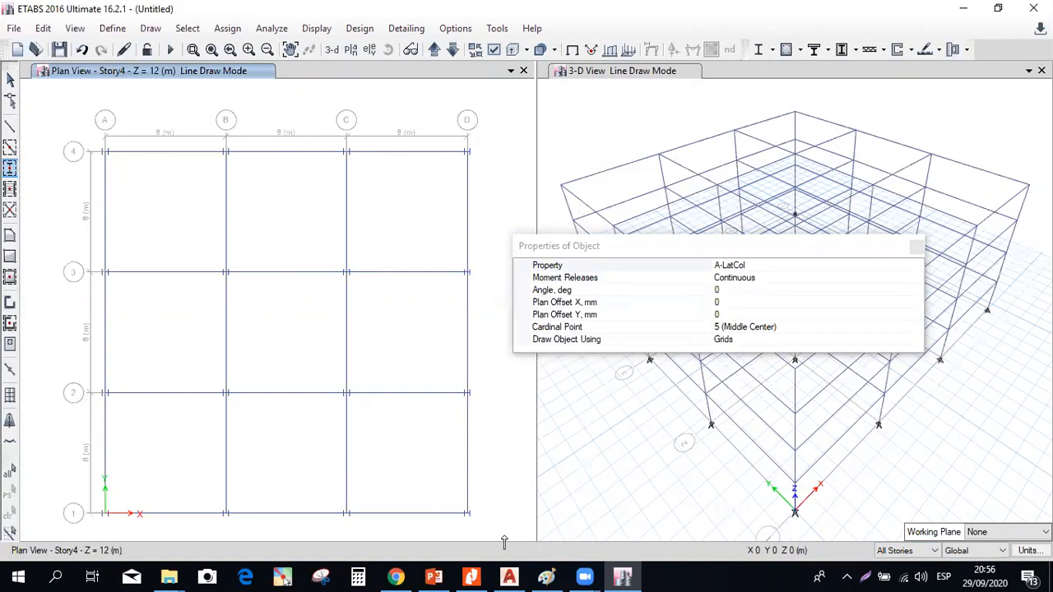
Quick-draw Slab1 floors in every grid bay on all stories, leave drawing mode and activate the 3-D view.
left_click(10, 277)
mouse_move(68, 88)
left_mouse_down()
mouse_move(404, 436)
mouse_move(490, 549)
left_mouse_up()
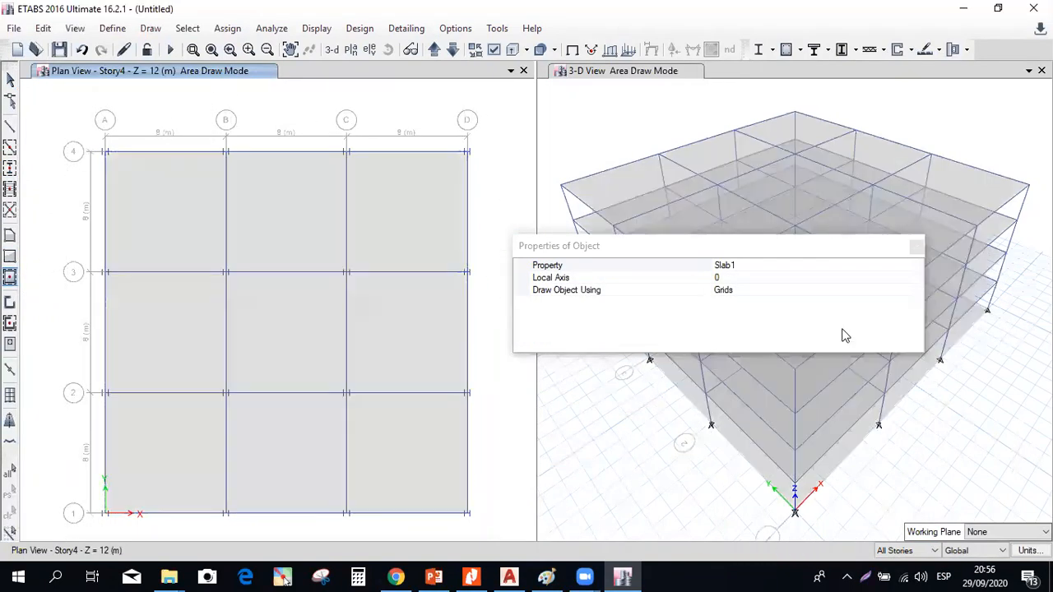
left_click(916, 248)
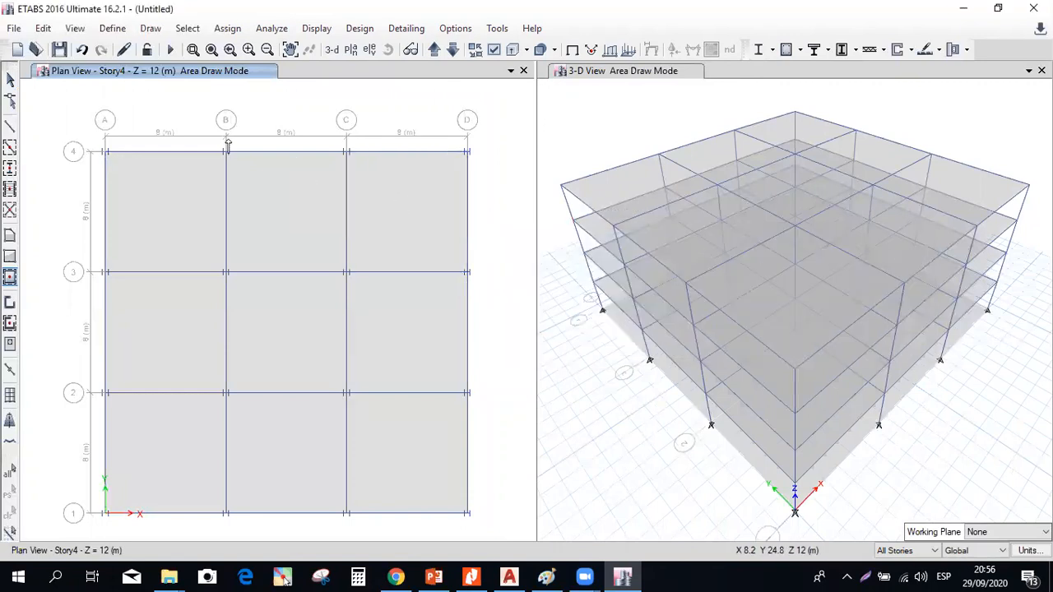
key("Escape")
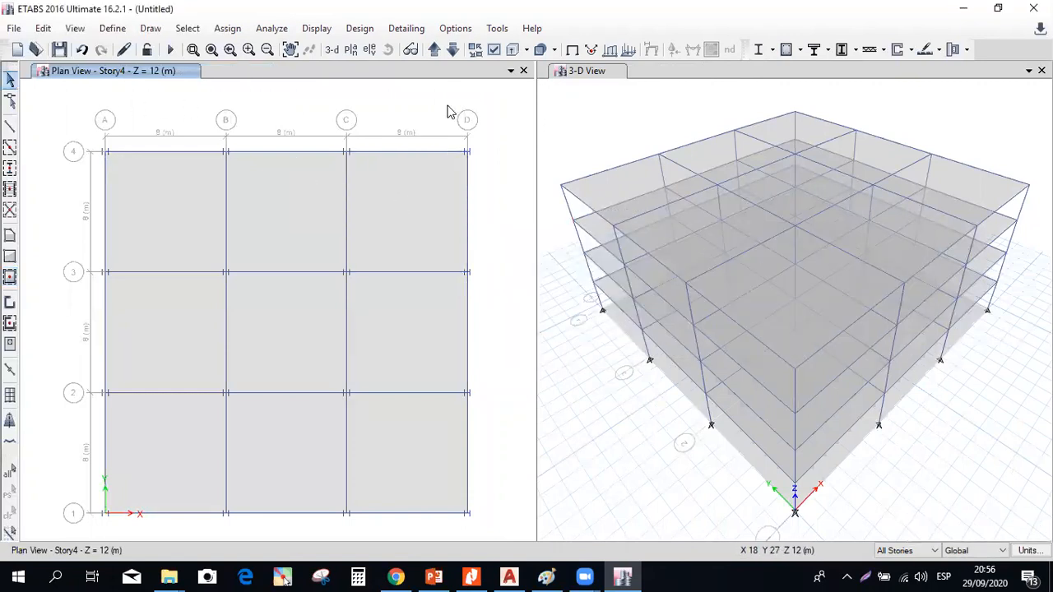
left_click(566, 112)
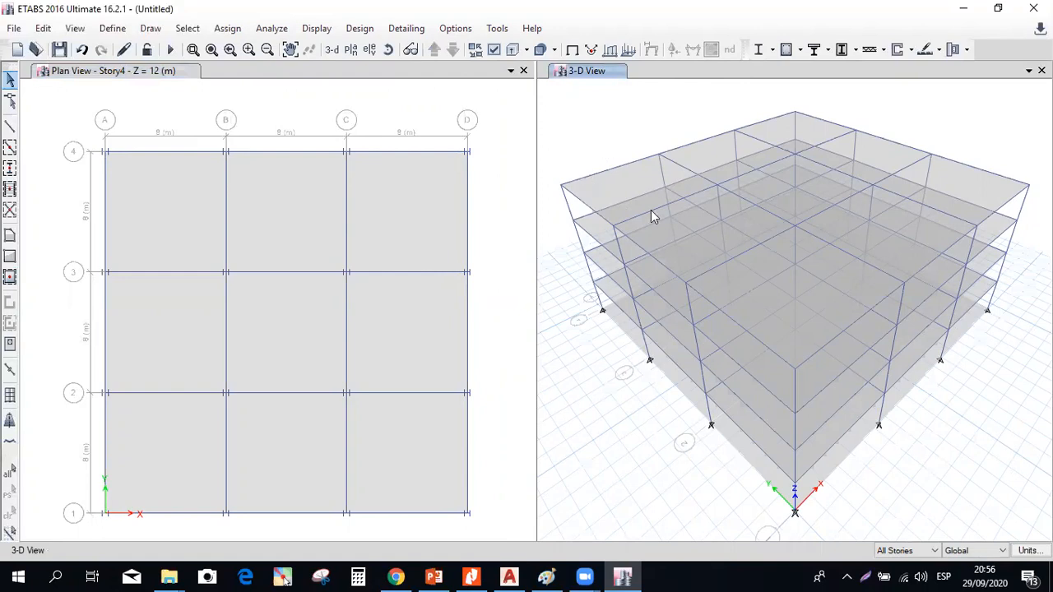
Examine the building's beams, columns and slabs from several sides in the 3D rendered view, and close that view.
left_click(81, 28)
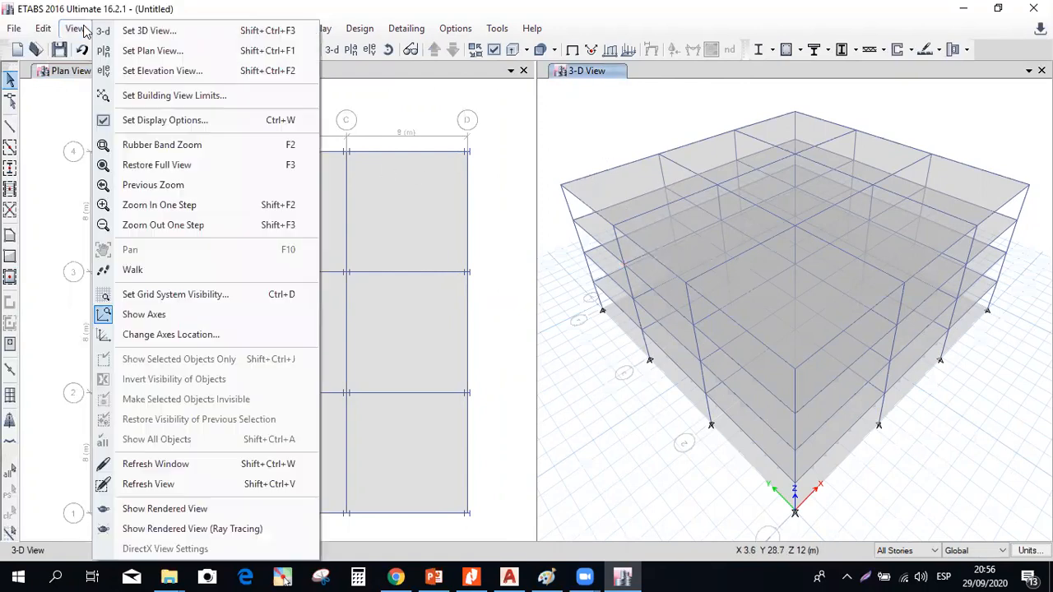
left_click(222, 509)
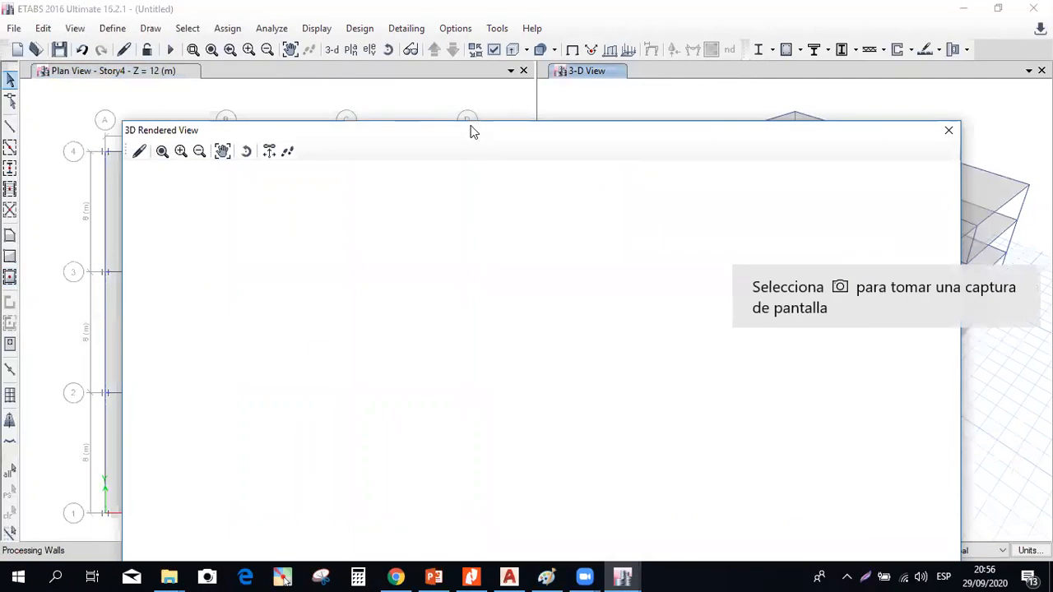
left_click_drag(495, 285, 554, 341)
left_click_drag(783, 335, 463, 367)
left_click_drag(610, 383, 486, 313)
left_click_drag(396, 308, 613, 245)
left_click_drag(422, 308, 748, 282)
left_click_drag(388, 235, 589, 279)
left_click_drag(413, 310, 534, 251)
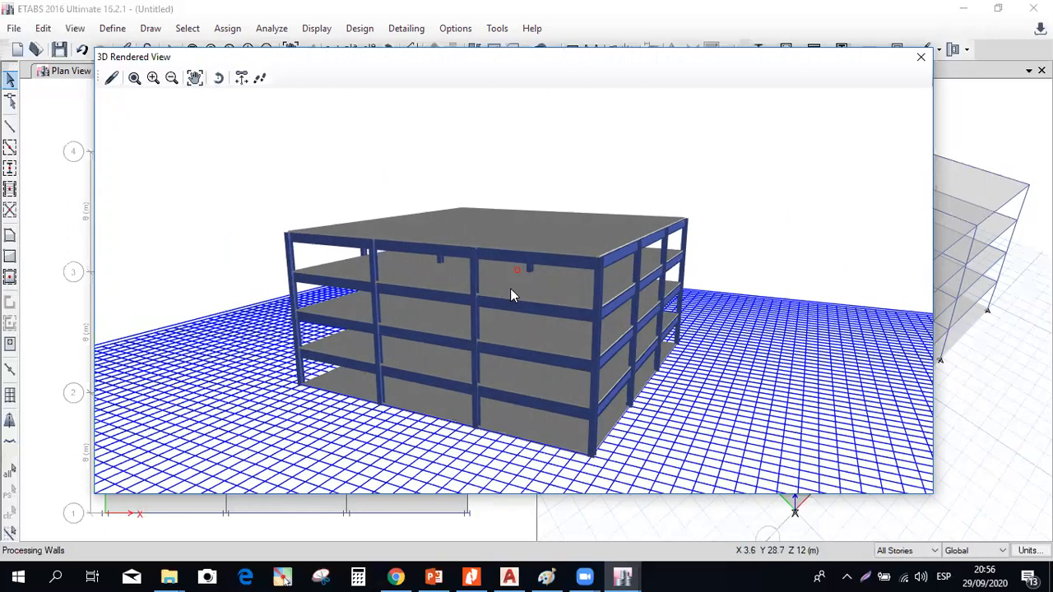
left_click_drag(408, 272, 517, 260)
left_click_drag(271, 308, 671, 281)
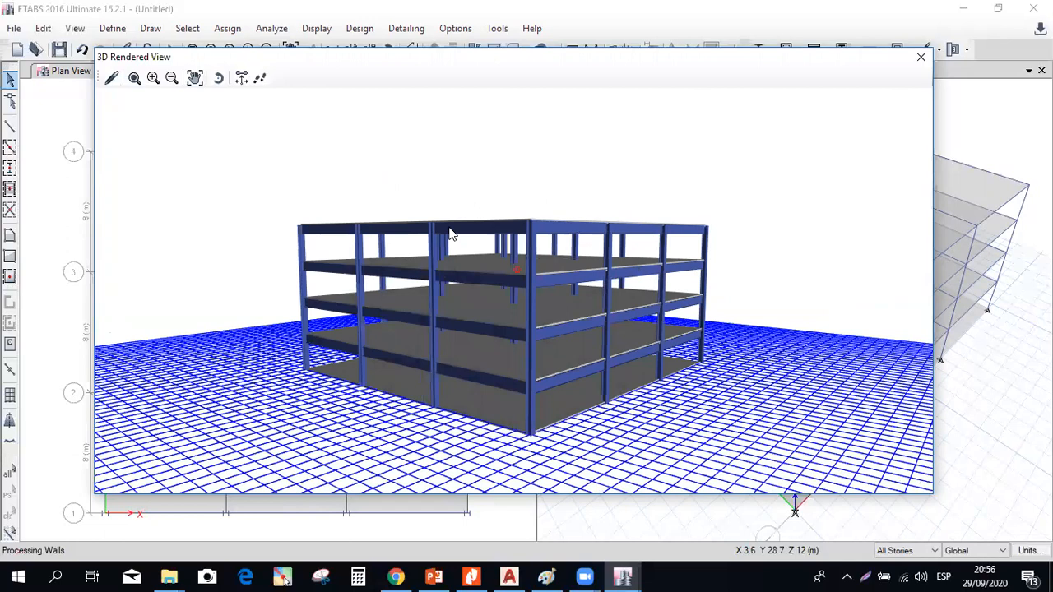
left_click_drag(304, 233, 753, 295)
left_click_drag(340, 235, 477, 216)
left_click_drag(368, 204, 499, 250)
left_click_drag(576, 266, 392, 219)
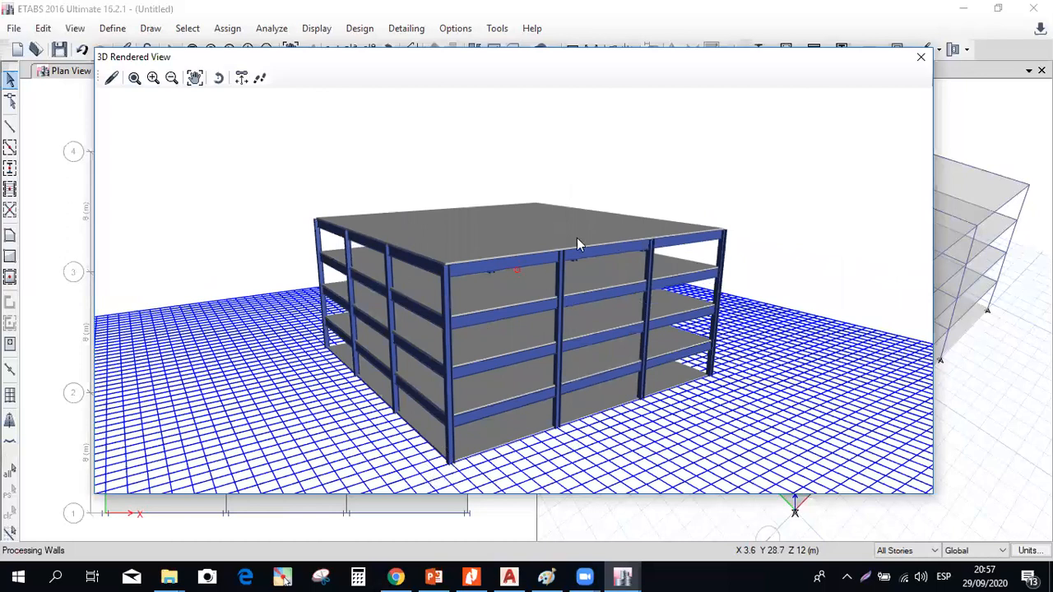
left_click(920, 56)
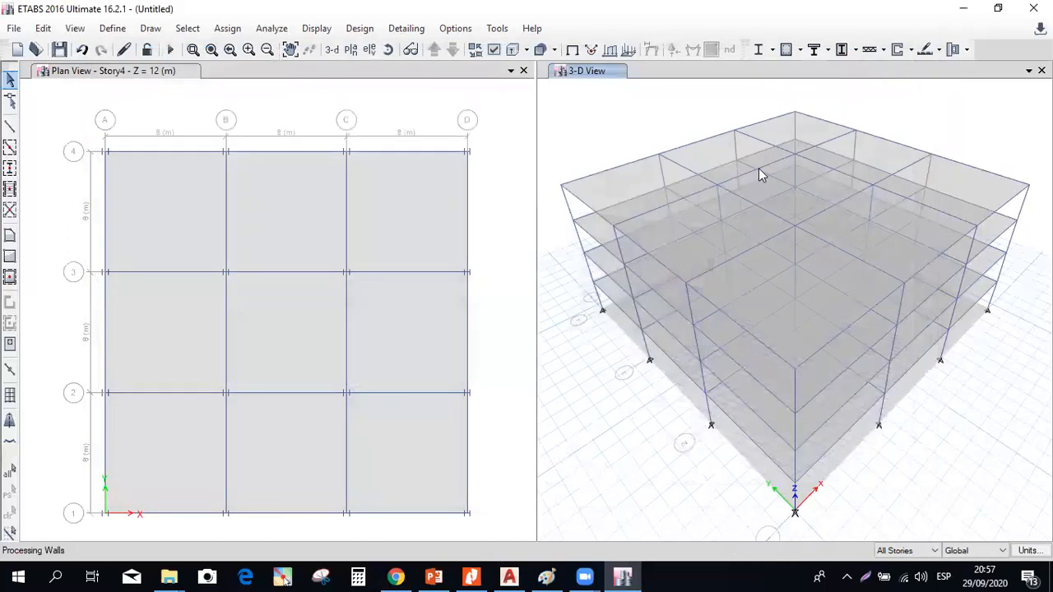
Close the untitled ETABS model without saving and start the PowerPoint slide show from the current slide.
left_click(1033, 8)
left_click(546, 343)
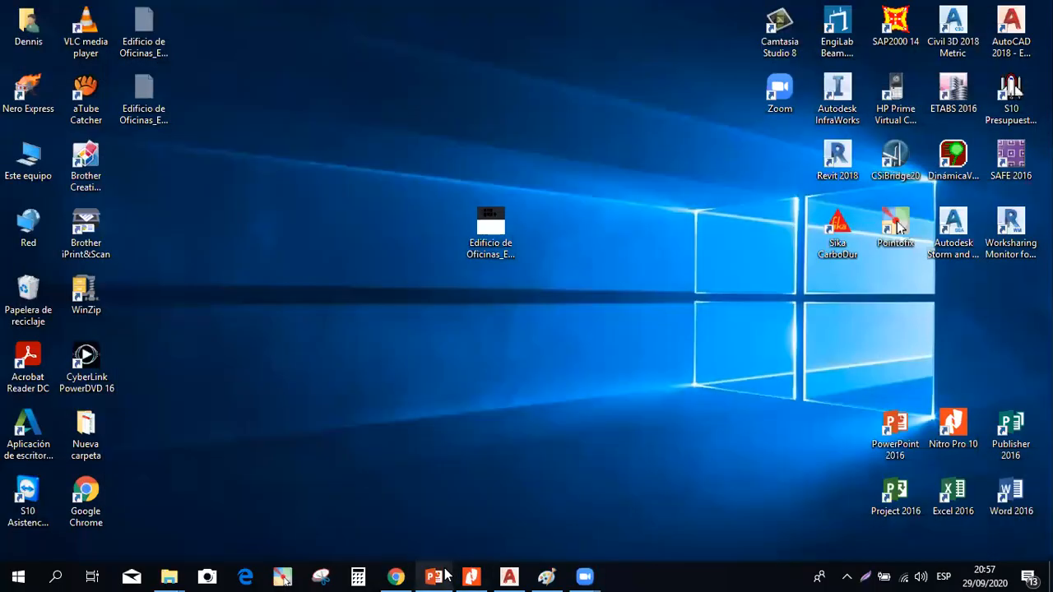
left_click(434, 577)
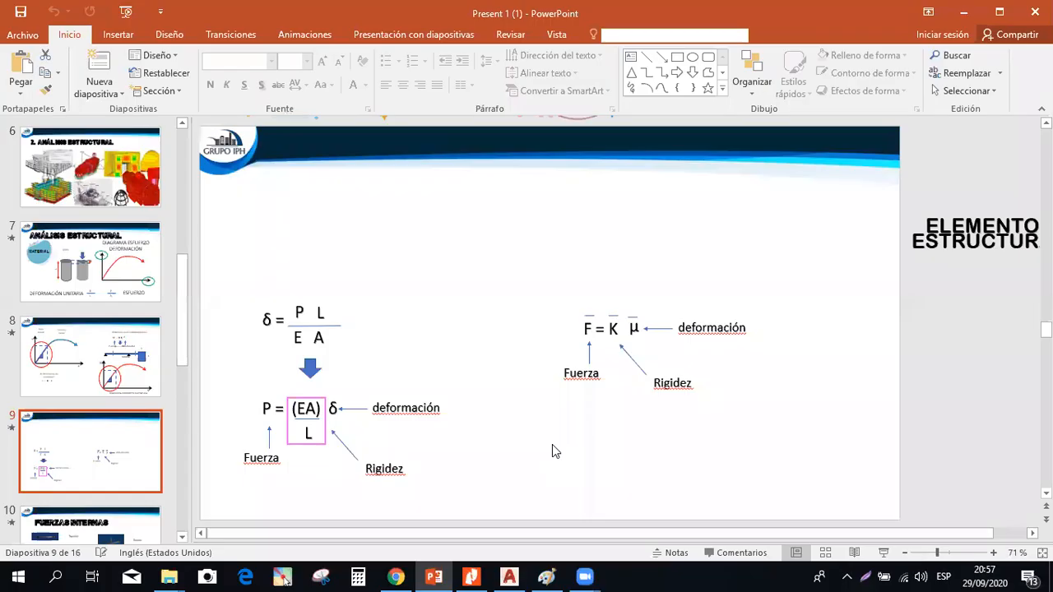
left_click(882, 552)
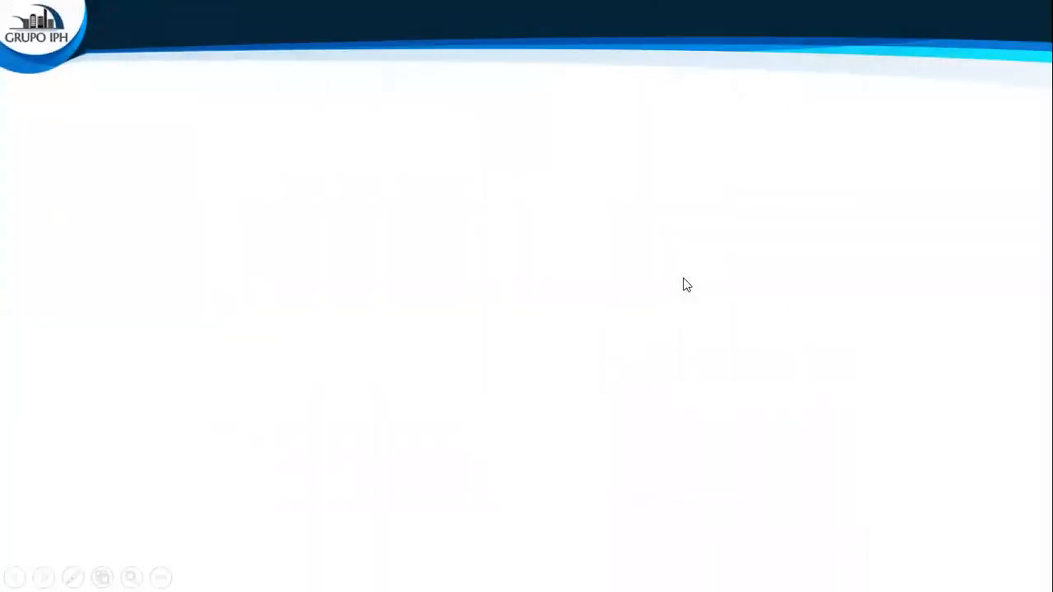
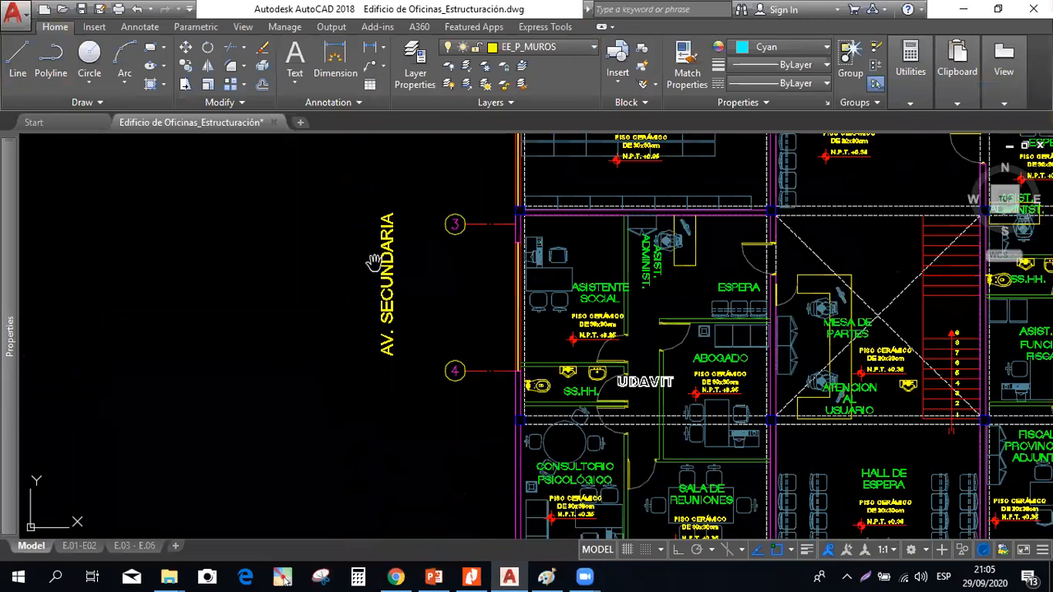
Examine the first-floor plan's frontages on Av. Secundaria and Av. Principal, including the parking and entrance area.
scroll(368, 259, "up", 2)
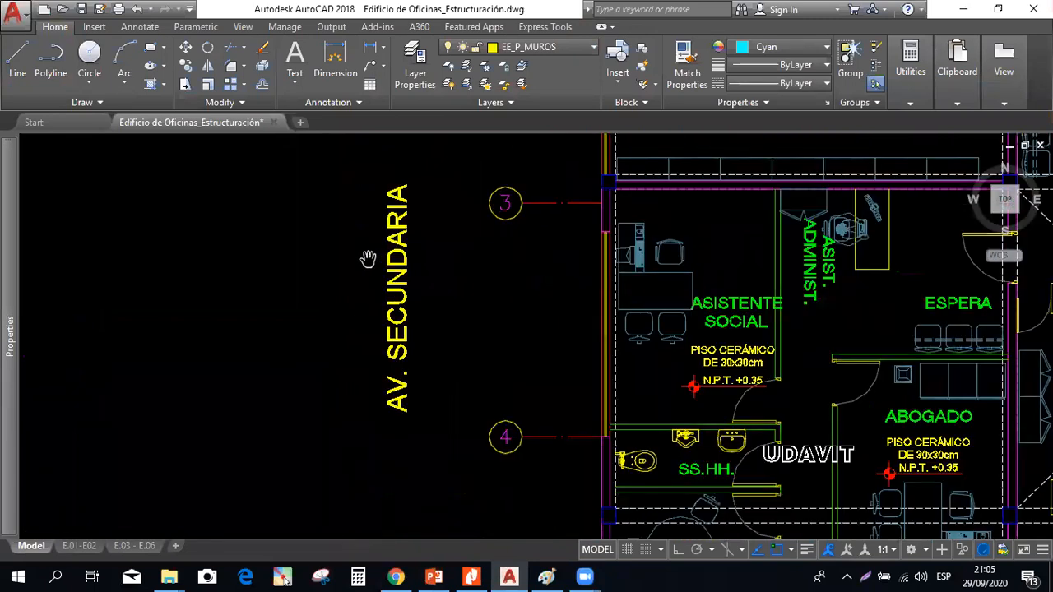
scroll(367, 259, "down", 3)
middle_click_drag(512, 422, 361, 249)
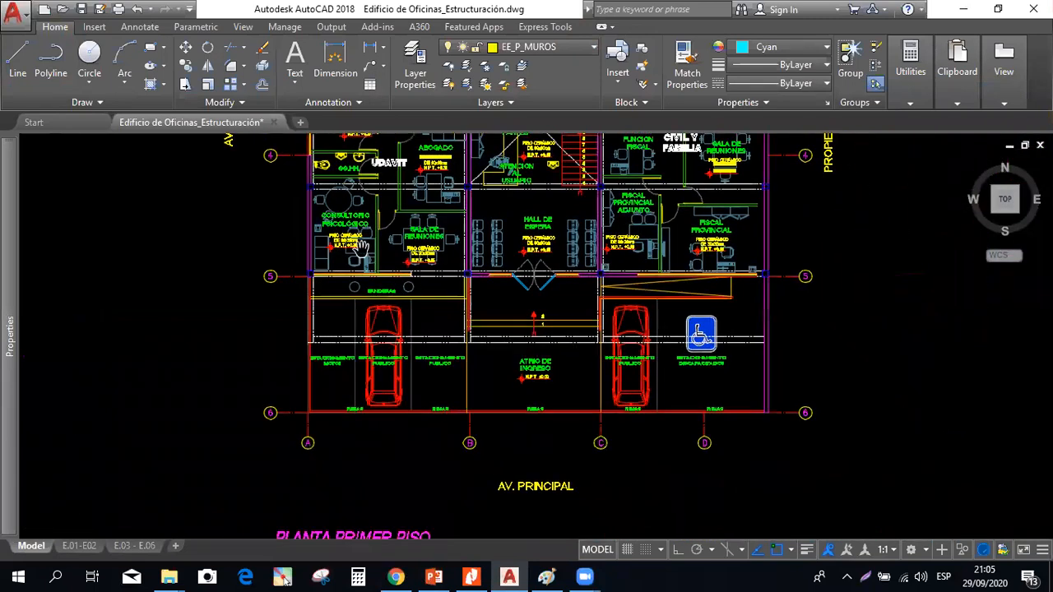
middle_click_drag(496, 438, 476, 375)
scroll(515, 420, "up", 2)
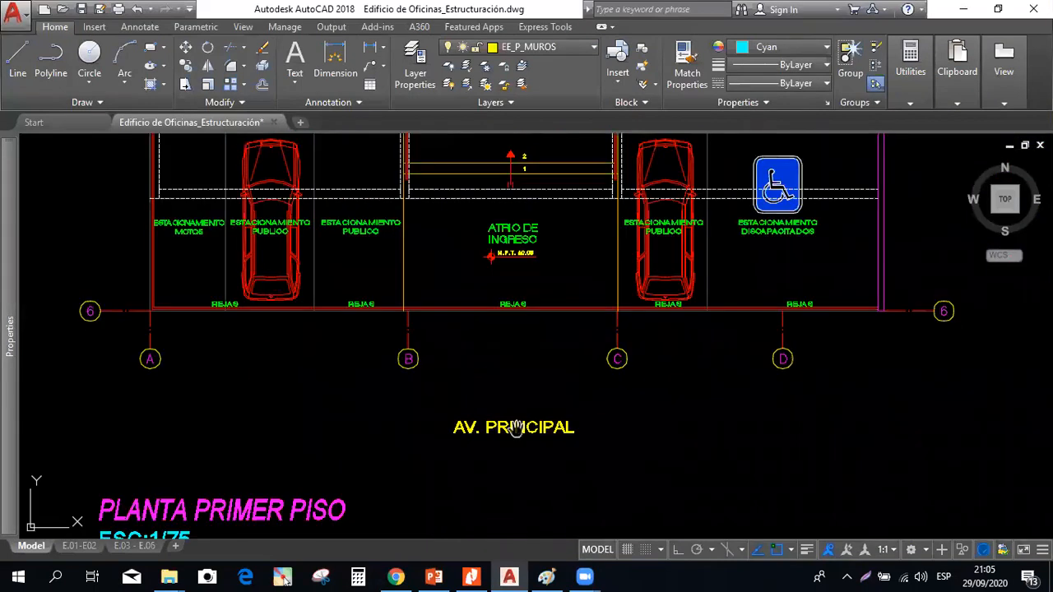
scroll(515, 427, "down", 2)
middle_click_drag(445, 236, 448, 351)
scroll(448, 351, "down", 2)
middle_click_drag(466, 214, 466, 340)
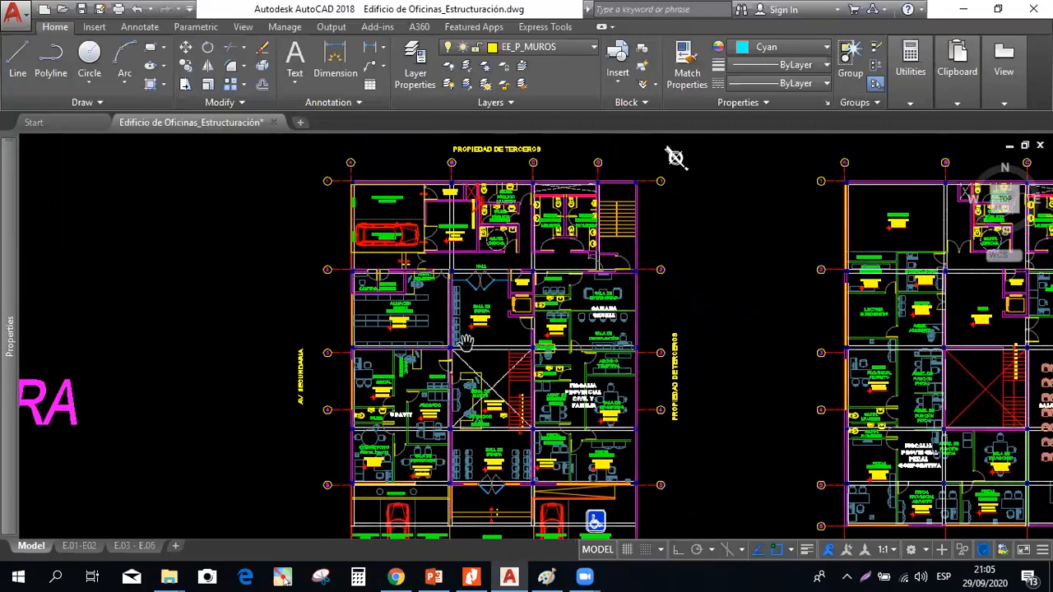
Draw two rectangles on the first-floor plan marking the neighbouring-property edges, one along axis 1 and one along the side beyond axis D.
type("re")
key("Return")
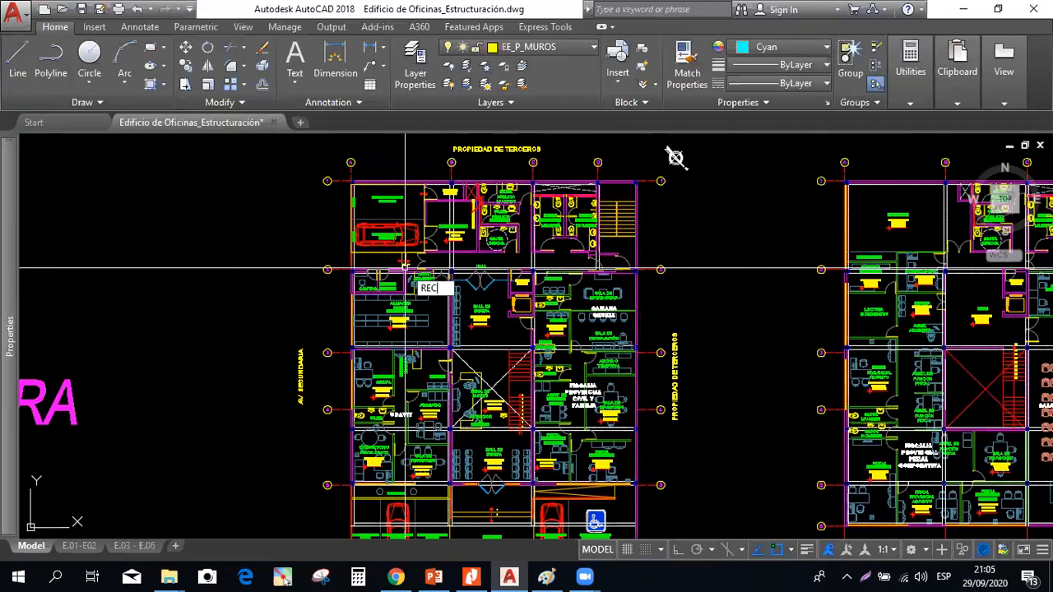
left_click(308, 162)
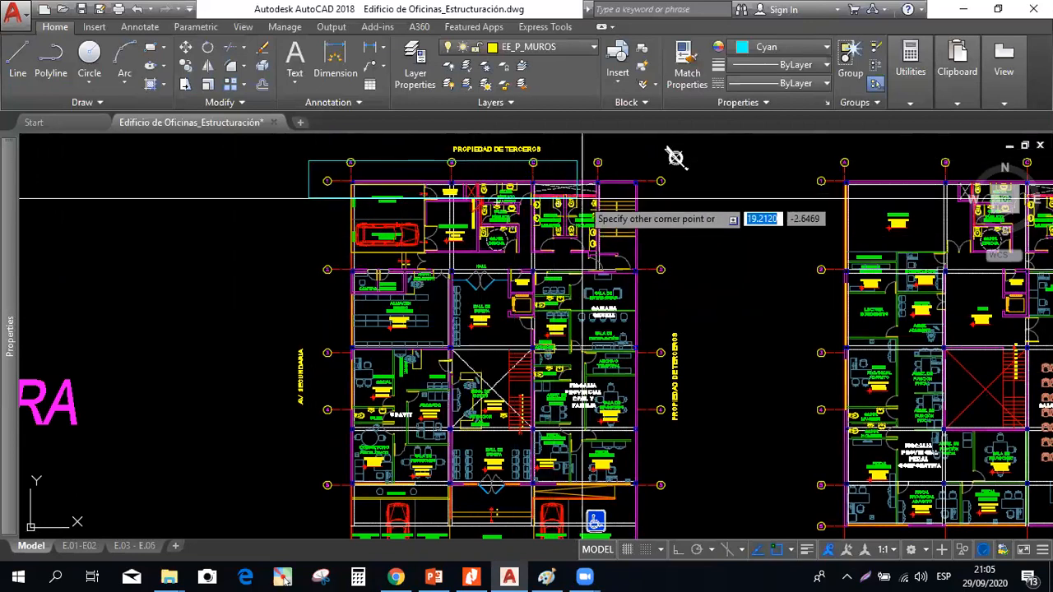
key("Escape")
left_click(681, 192)
key("Return")
left_click(624, 146)
left_click(668, 527)
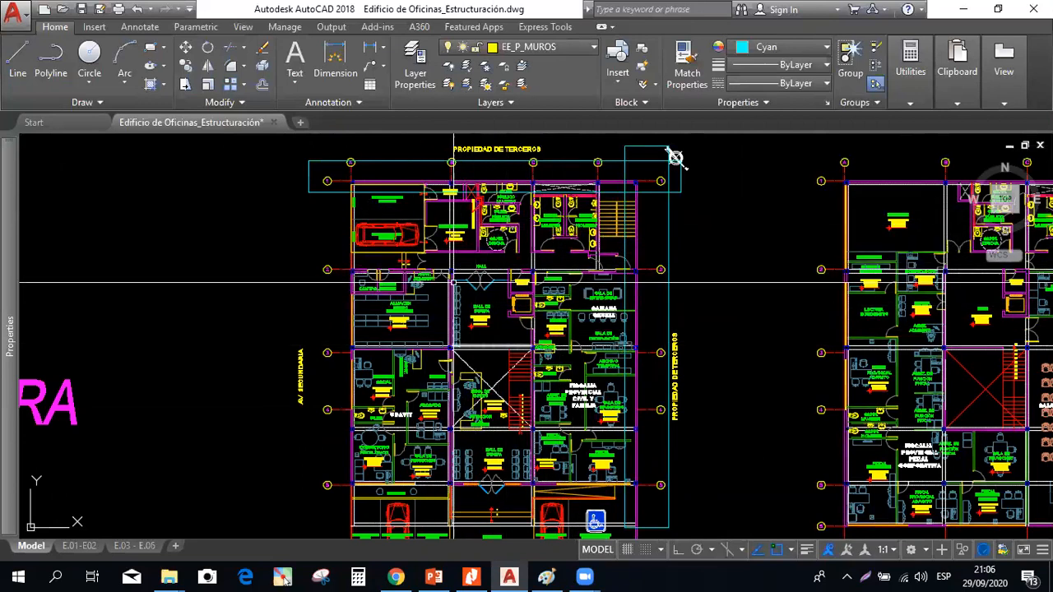
Delete the two rectangles marking the neighbouring-property edges of the first-floor plan.
left_click(694, 202)
left_click(662, 188)
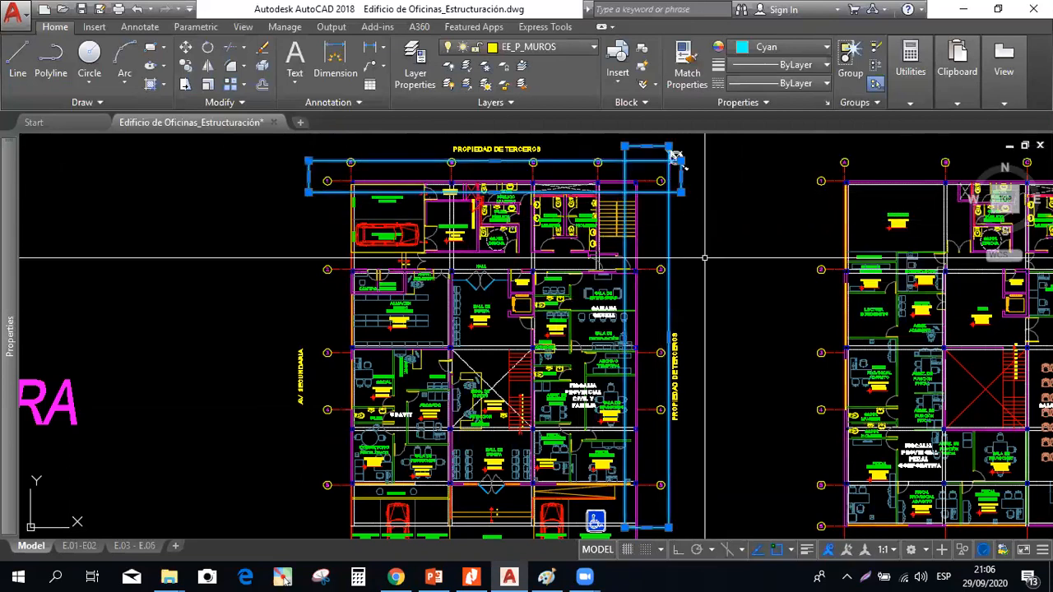
key("Delete")
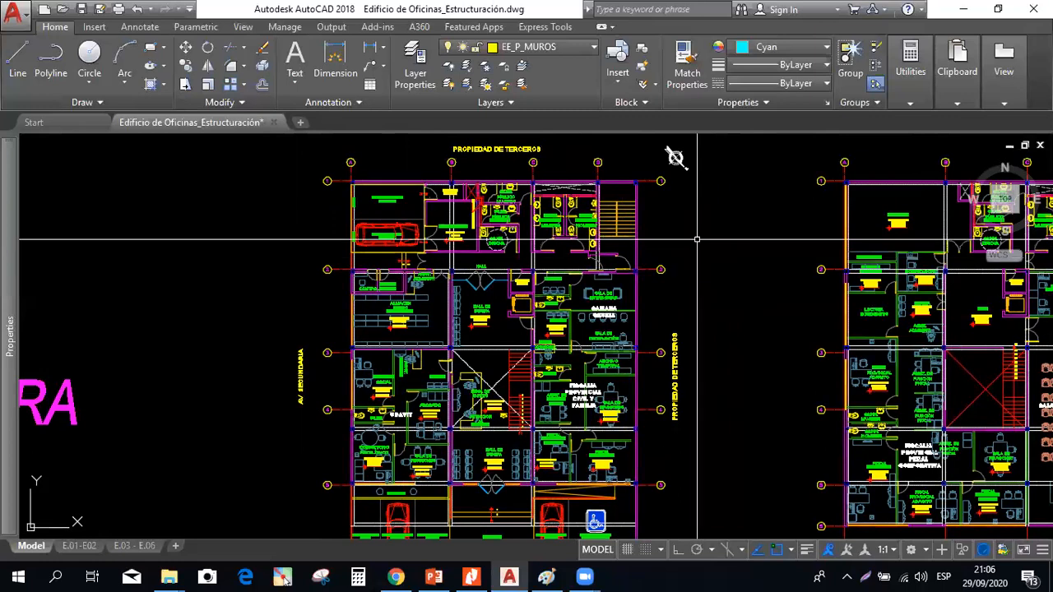
Draw a large circle centred near axis 2 between axes C and D, reaching past the neighbouring-property edges of the first-floor plan.
scroll(672, 308, "down", 2)
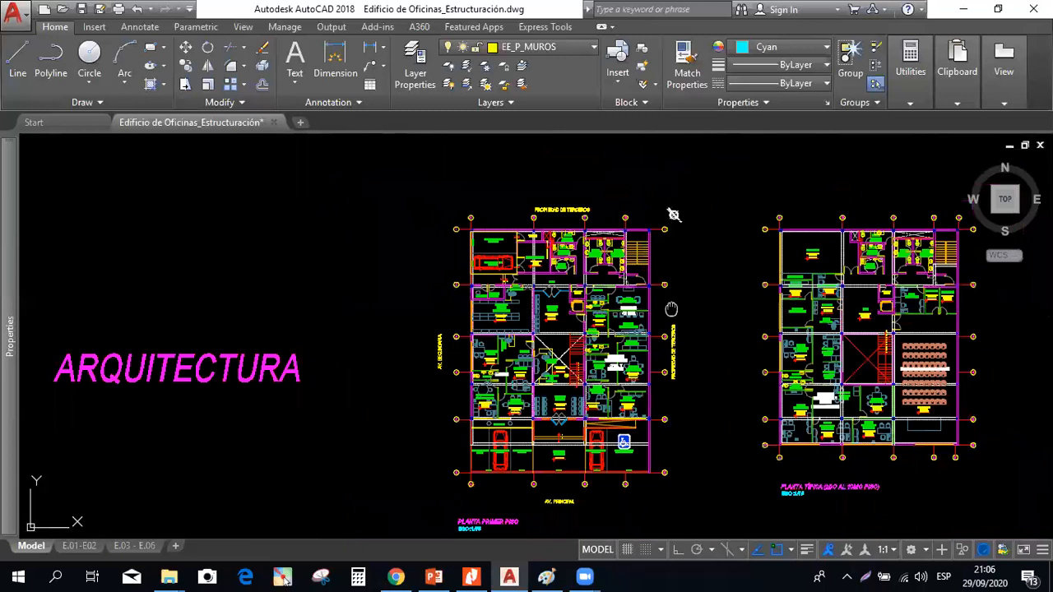
scroll(671, 284, "up", 3)
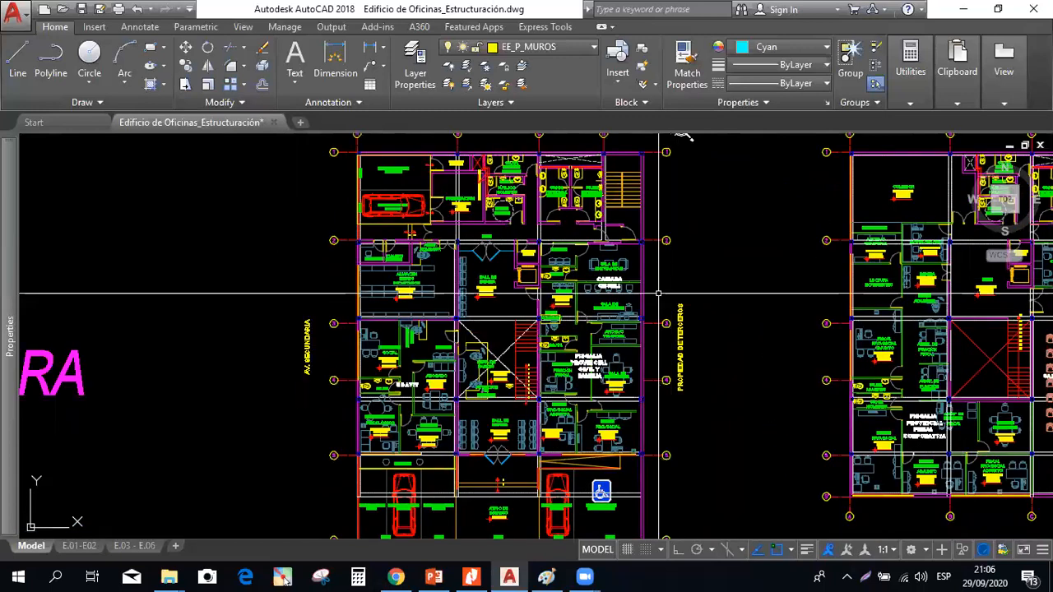
scroll(667, 289, "down", 2)
scroll(661, 264, "up", 3)
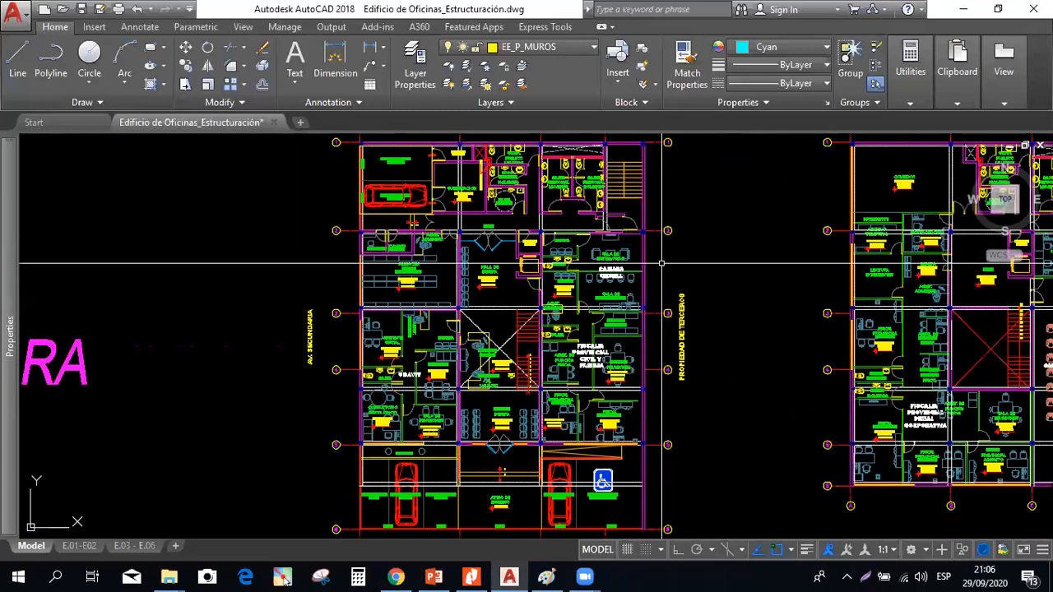
scroll(630, 280, "down", 2)
middle_click_drag(630, 281, 627, 269)
key("c")
key("Return")
scroll(609, 239, "up", 2)
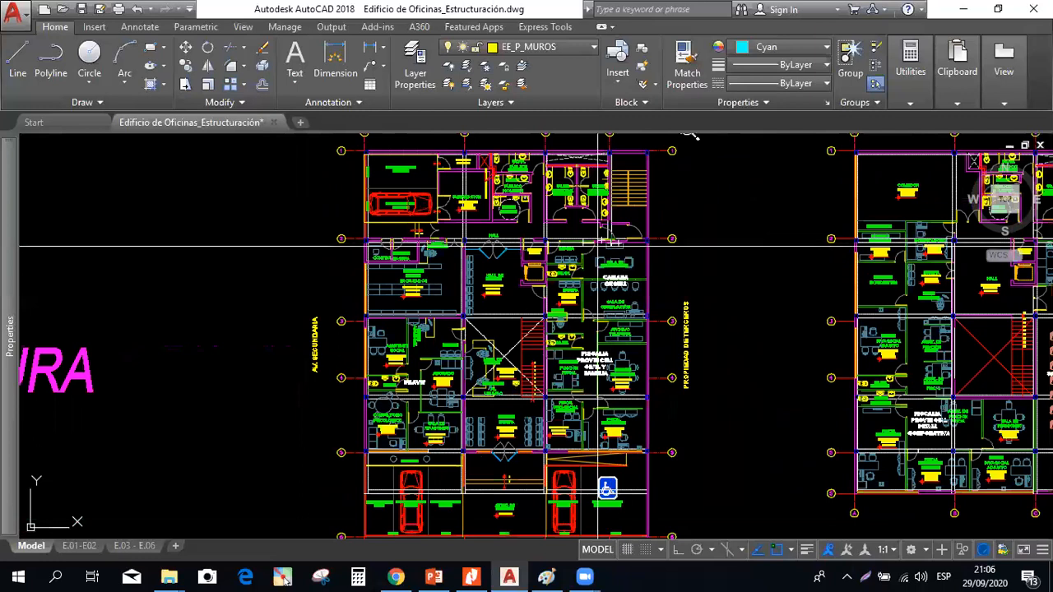
scroll(600, 253, "up", 2)
left_click(594, 258)
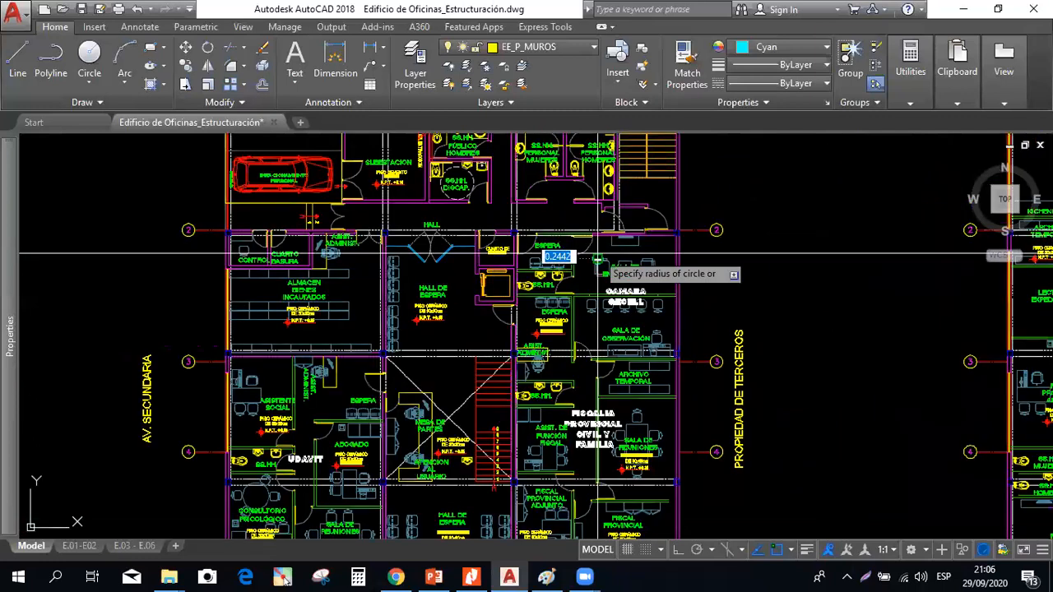
scroll(595, 258, "down", 4)
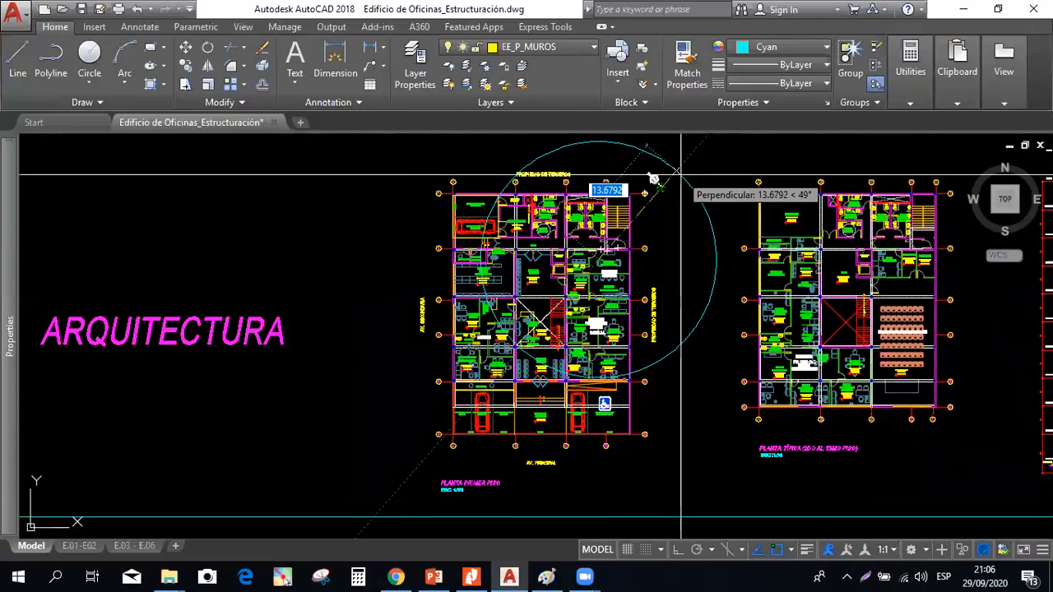
left_click(698, 172)
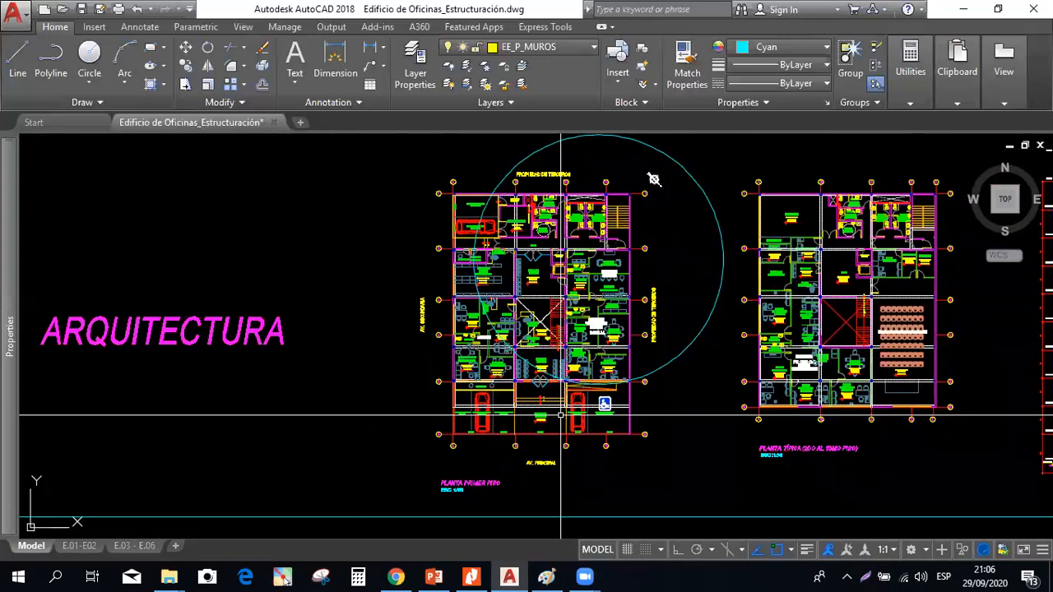
Draw a second large circle centred at the street corner near axes A and 6 of the first-floor plan.
key("Return")
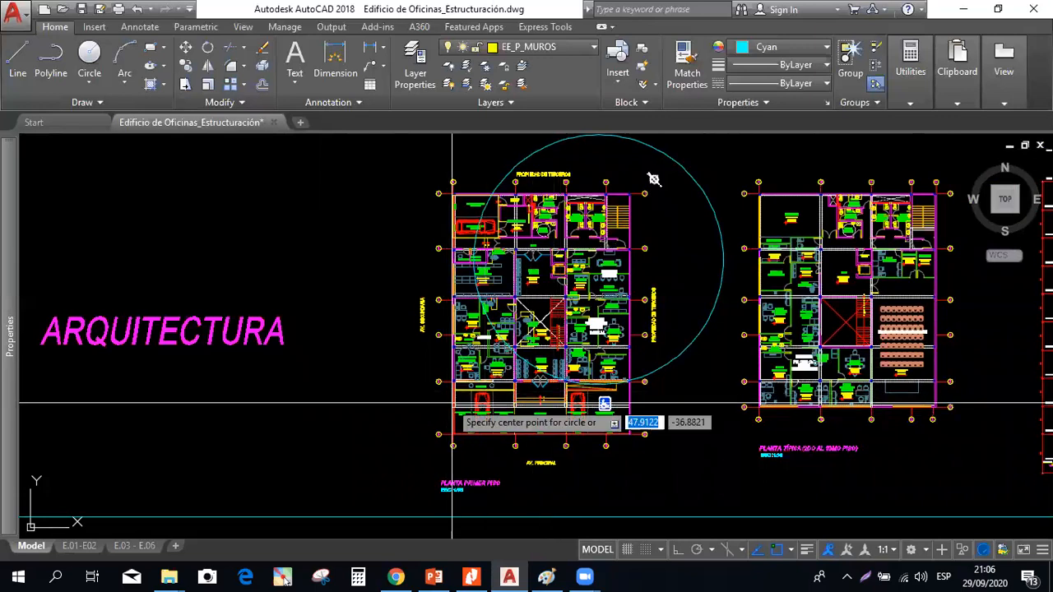
left_click(396, 443)
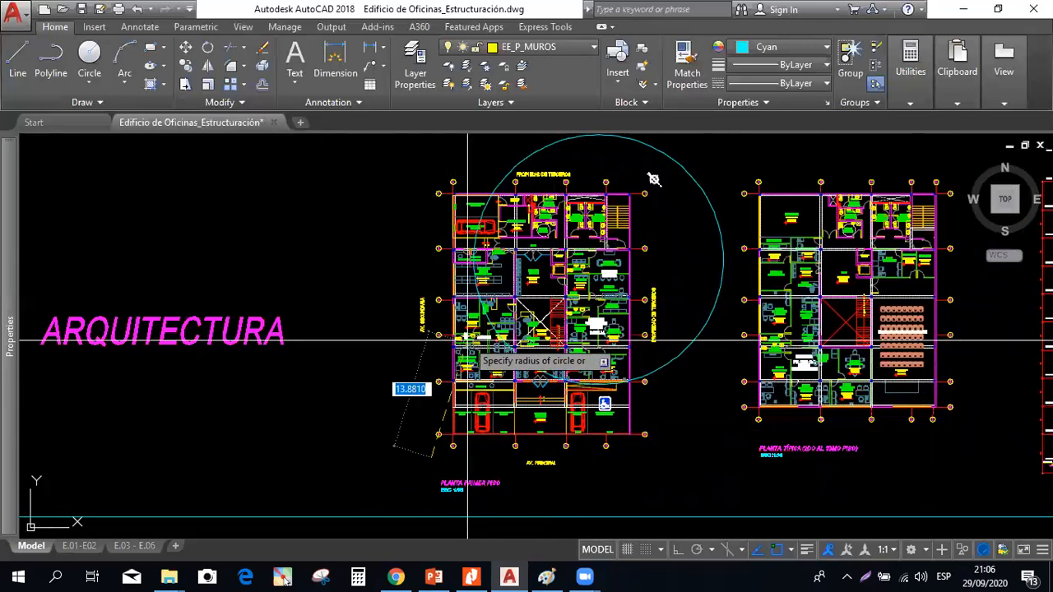
left_click(353, 352)
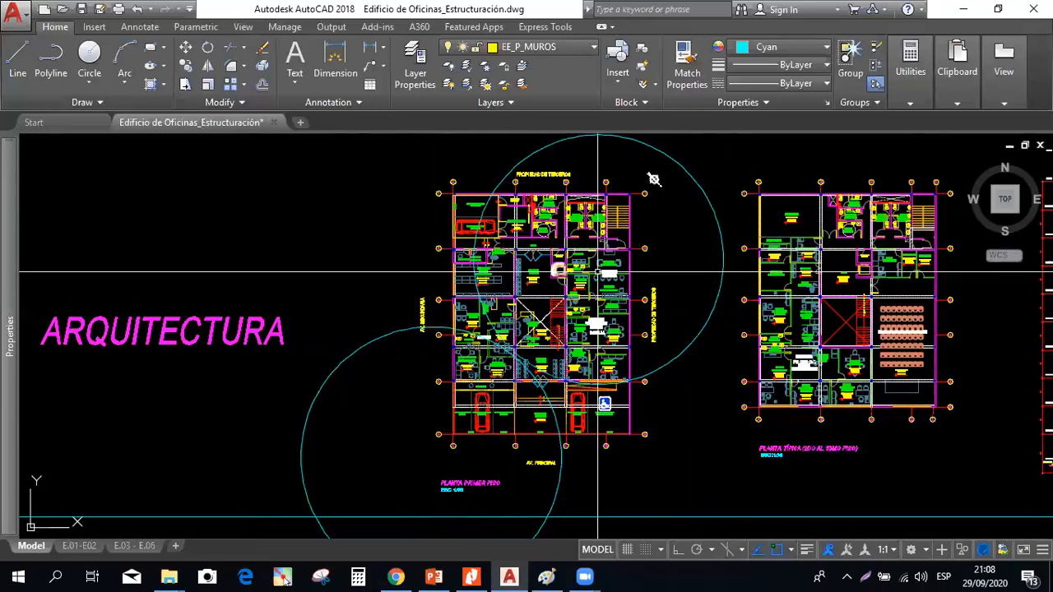
Delete both large circles from the first-floor plan.
left_click(704, 325)
key("Delete")
left_click(332, 372)
key("Delete")
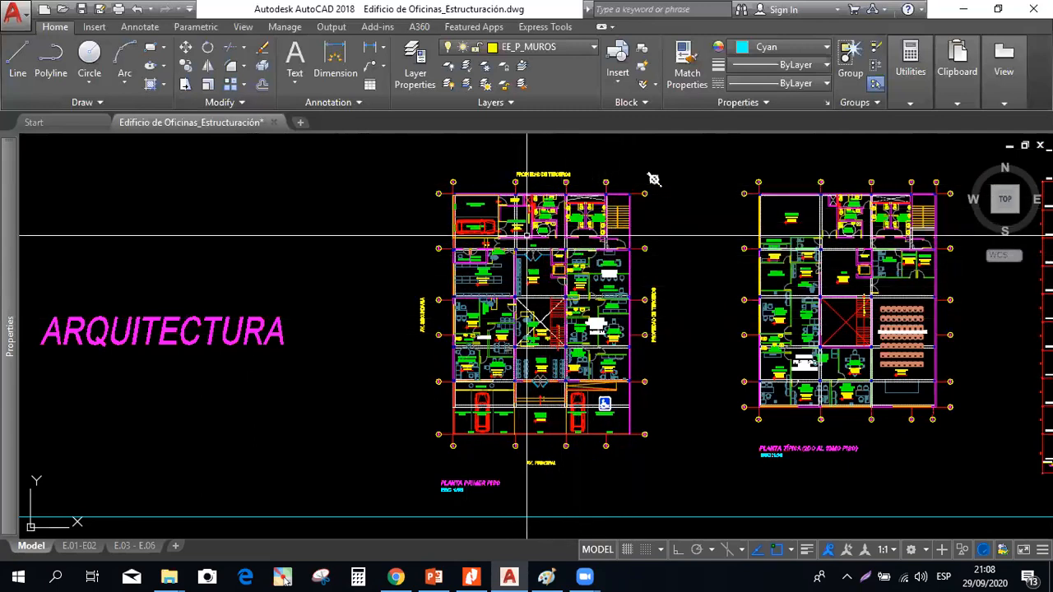
Examine the first-floor plan's rooms, halls and stairs between axes 1 and 5.
scroll(526, 234, "up", 2)
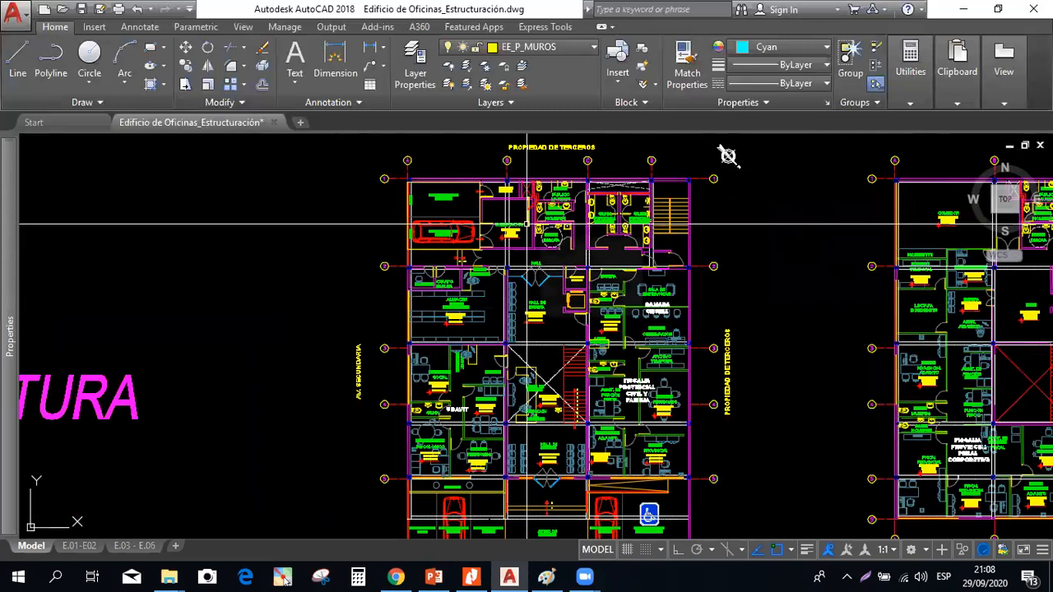
scroll(550, 272, "up", 3)
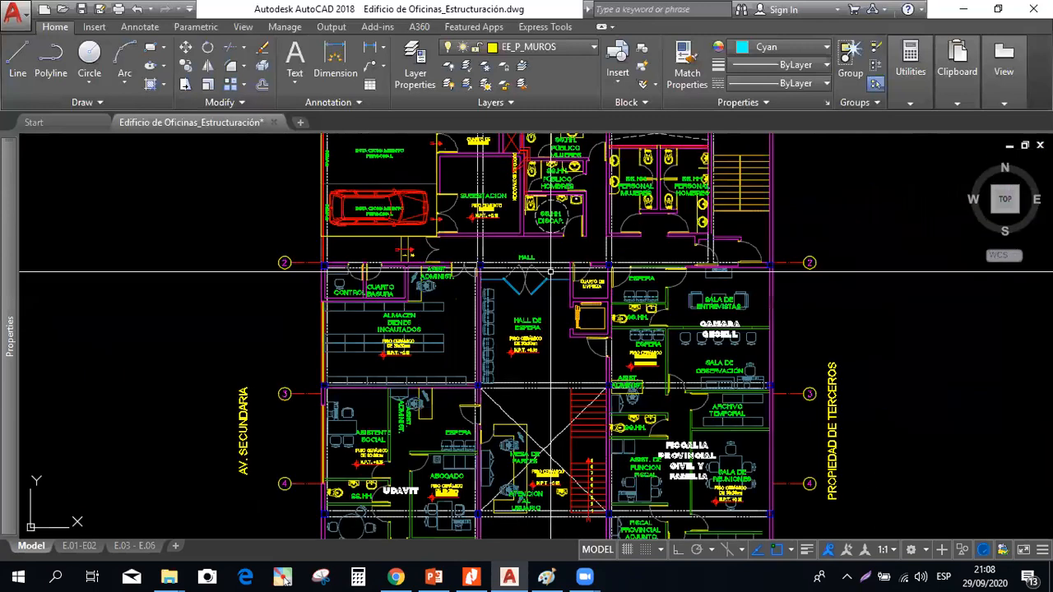
scroll(539, 279, "down", 3)
scroll(531, 372, "up", 2)
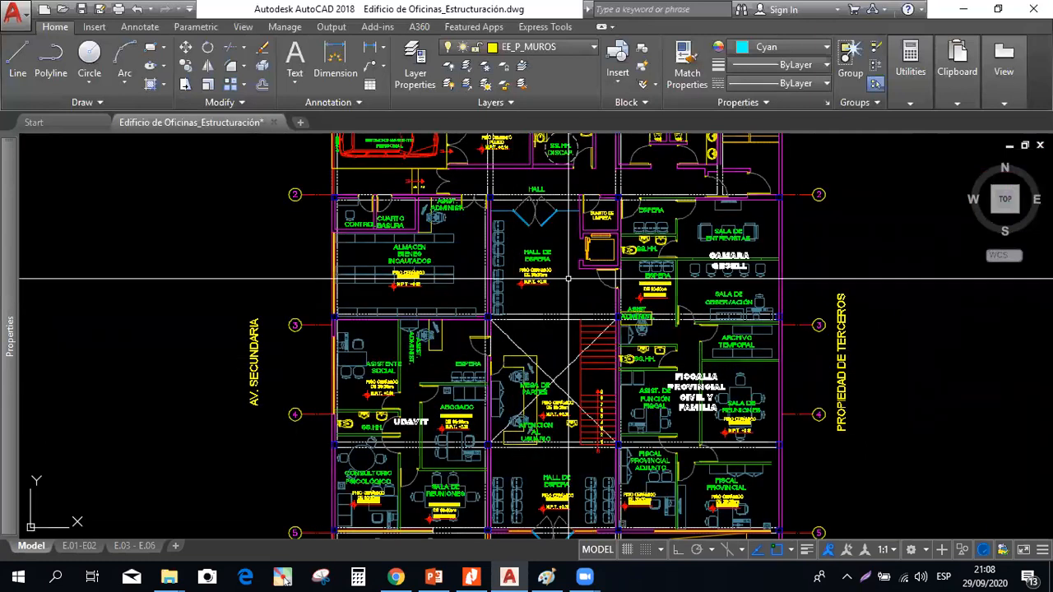
scroll(553, 280, "down", 2)
scroll(562, 230, "up", 2)
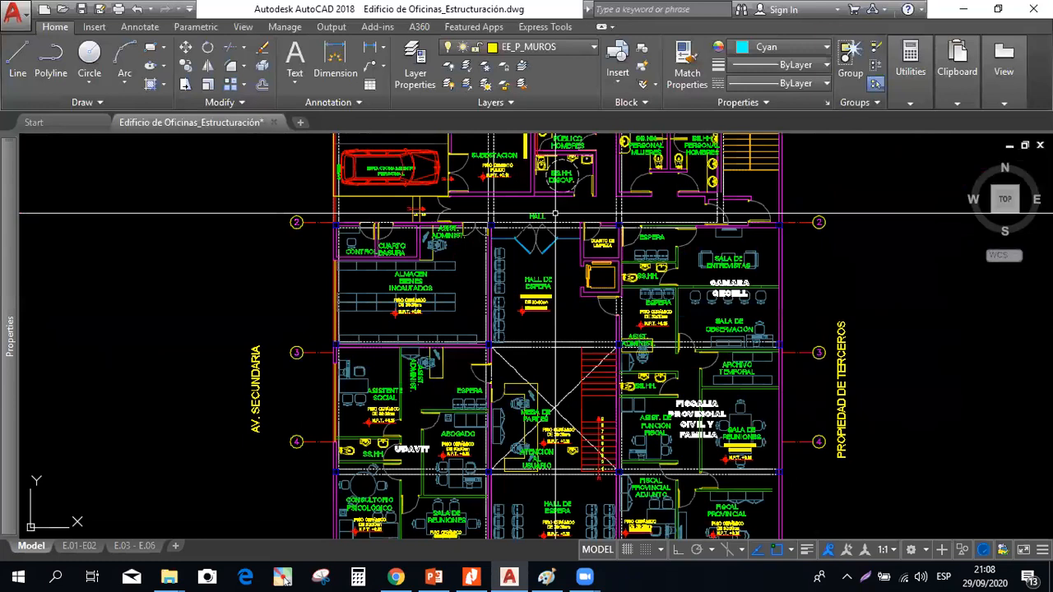
middle_click_drag(555, 214, 555, 299)
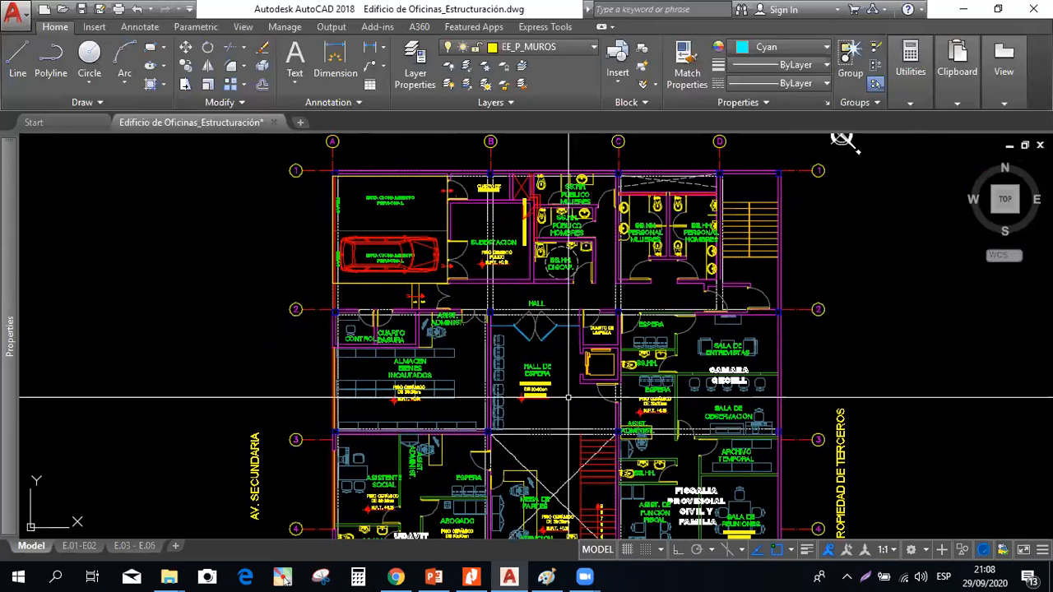
Mark the first-floor plan with two horizontal arrows from Av. Secundaria and a vertical arrow between axes B and C, and clear the annotations.
middle_click_drag(554, 387, 559, 277)
mouse_move(566, 365)
middle_mouse_down()
mouse_move(556, 230)
mouse_move(548, 379)
mouse_move(548, 356)
middle_mouse_up()
middle_click_drag(548, 264, 547, 368)
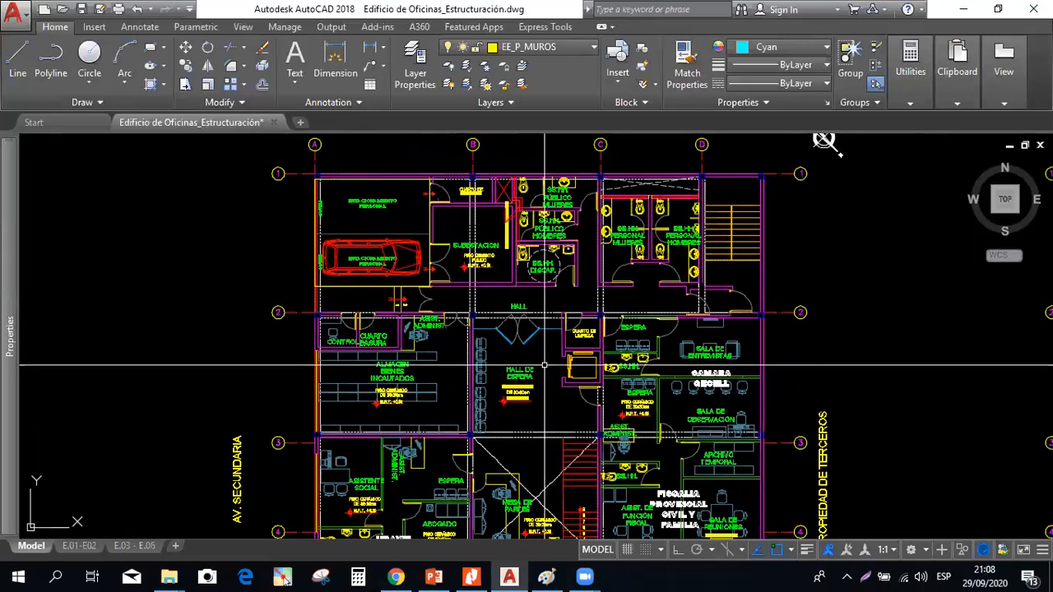
scroll(519, 350, "down", 2)
middle_click_drag(531, 337, 552, 240)
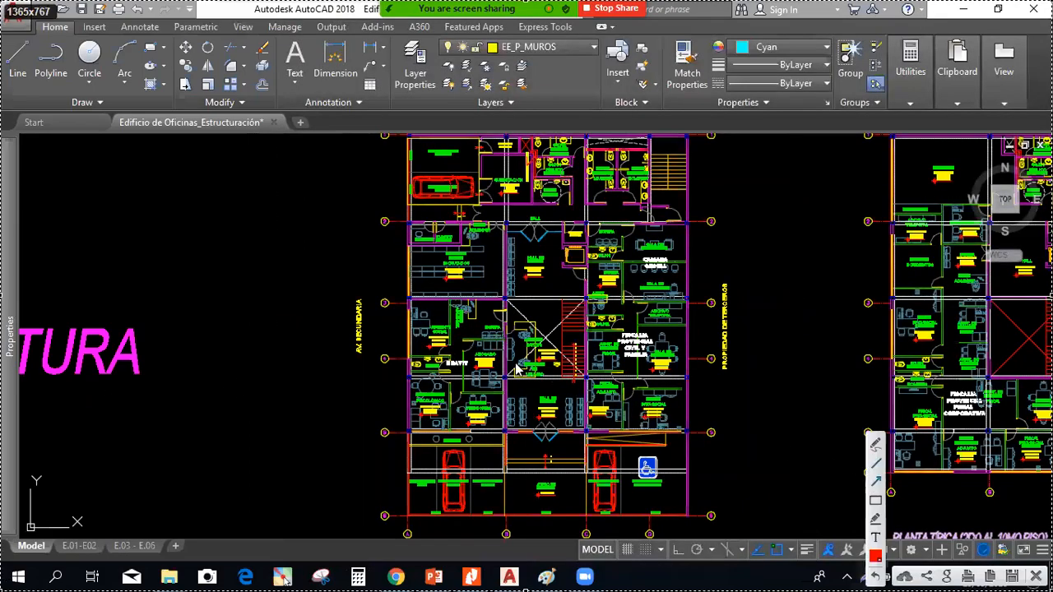
mouse_move(103, 294)
left_mouse_down()
mouse_move(270, 301)
mouse_move(326, 291)
left_mouse_up()
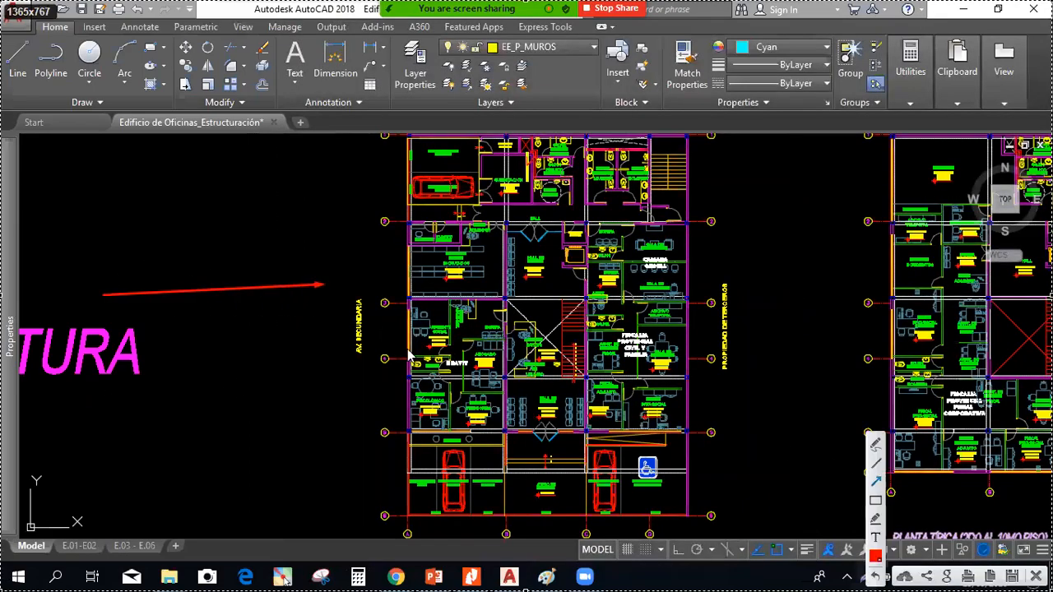
left_click_drag(559, 521, 556, 278)
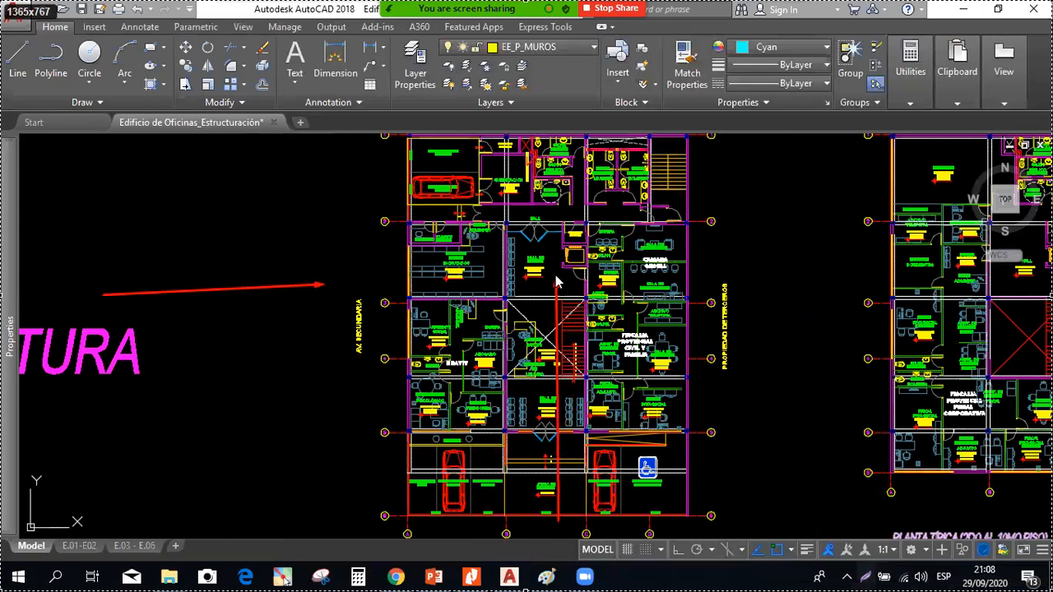
mouse_move(106, 245)
left_mouse_down()
mouse_move(340, 256)
mouse_move(338, 245)
left_mouse_up()
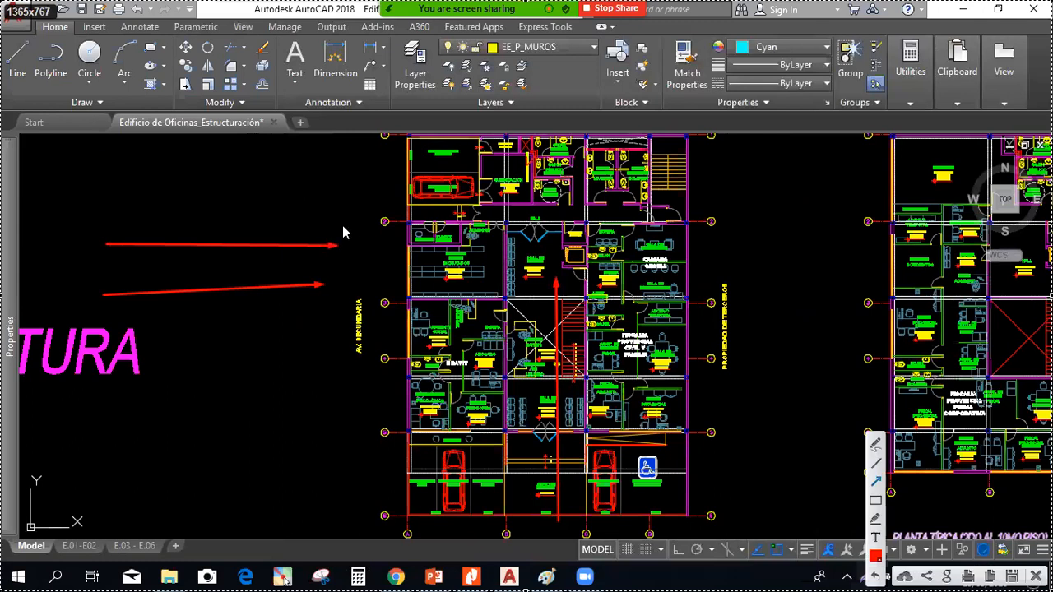
key("Escape")
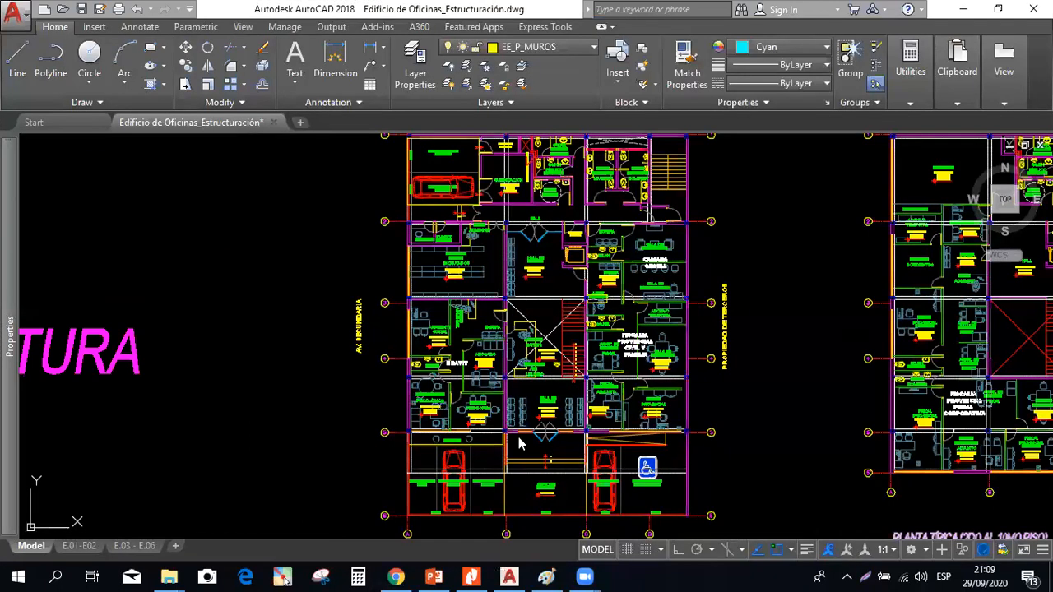
Switch to the PowerPoint presentation, start the slide show at the RIGIDIZAR slide and reveal the first red wall segments on its floor plan.
left_click(962, 8)
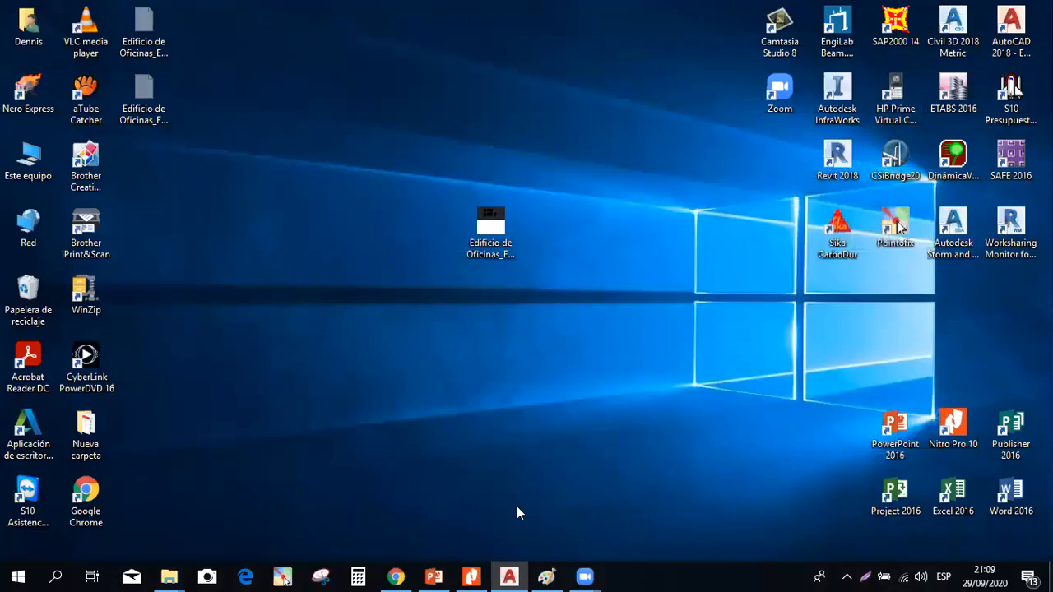
left_click(433, 576)
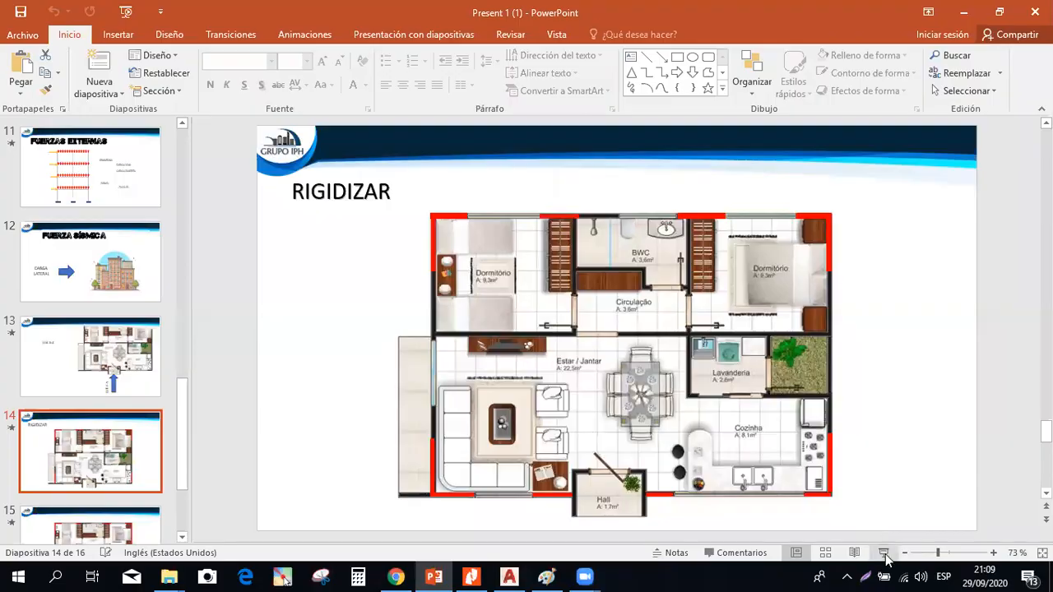
left_click(880, 554)
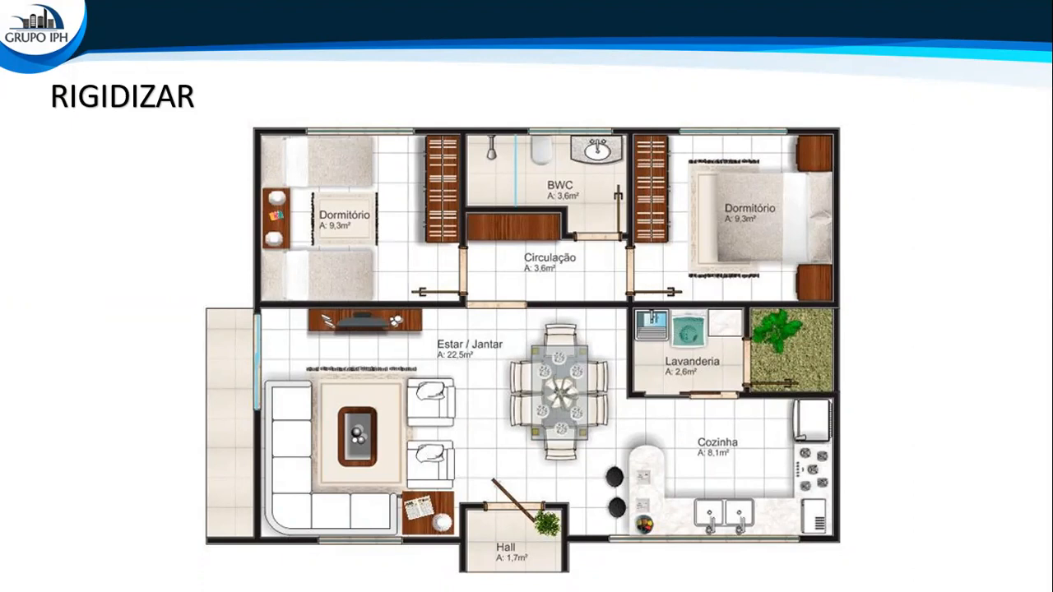
key("Right")
key("Right")
key("Right")
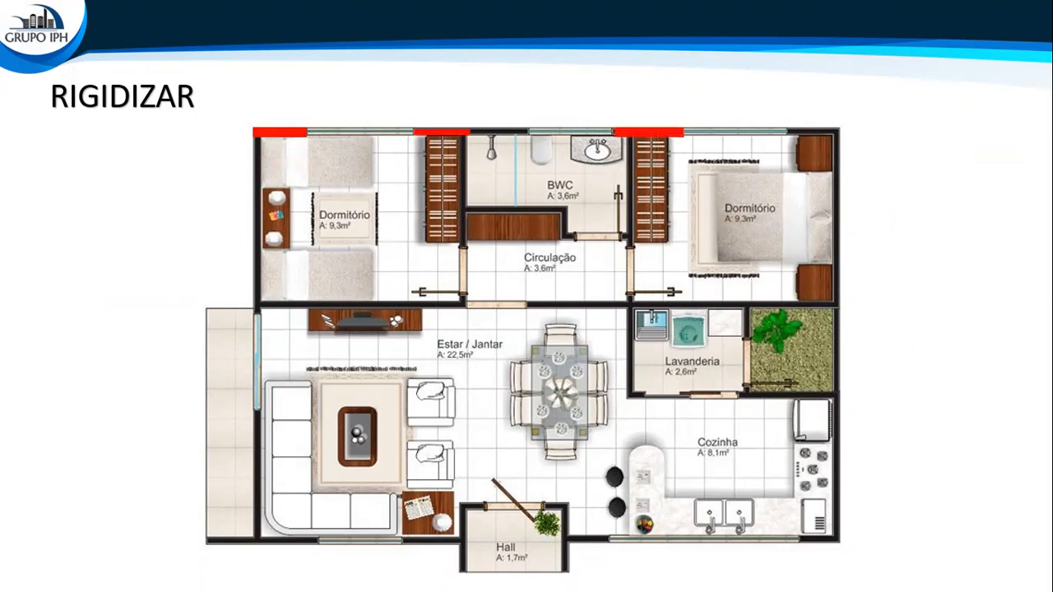